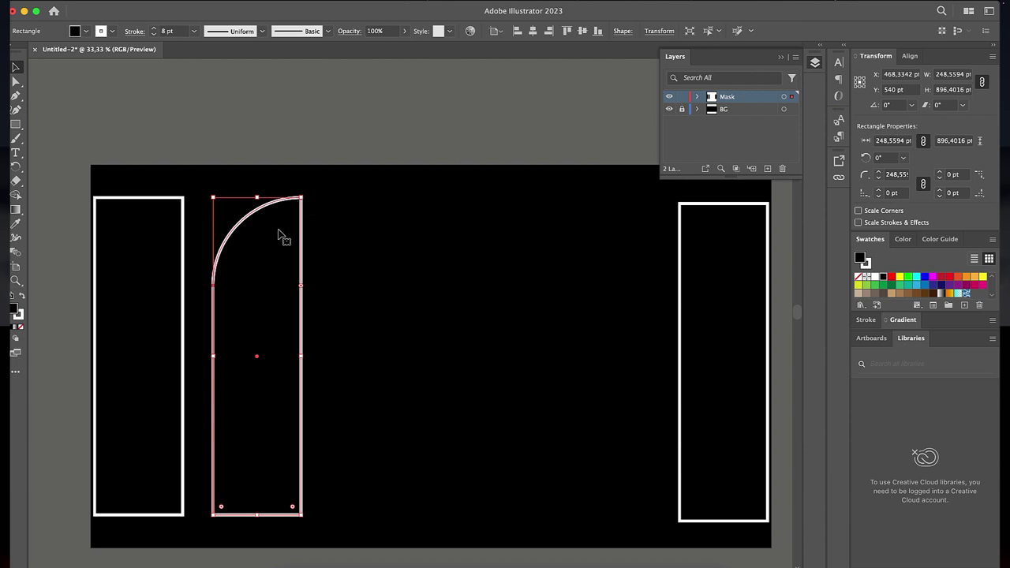
Step: Fully round both top corners of the second tall rectangle and move it close beside the leftmost rectangle
left_click_drag(282, 232, 230, 215)
key("shift+Left")
key("shift+Left")
key("shift+Left")
key("shift+Left")
key("shift+Left")
key("shift+Left")
Step: Delete the lone rectangle at the artboard's right edge and place a vertical guide on the artboard's centre line
left_click(683, 327)
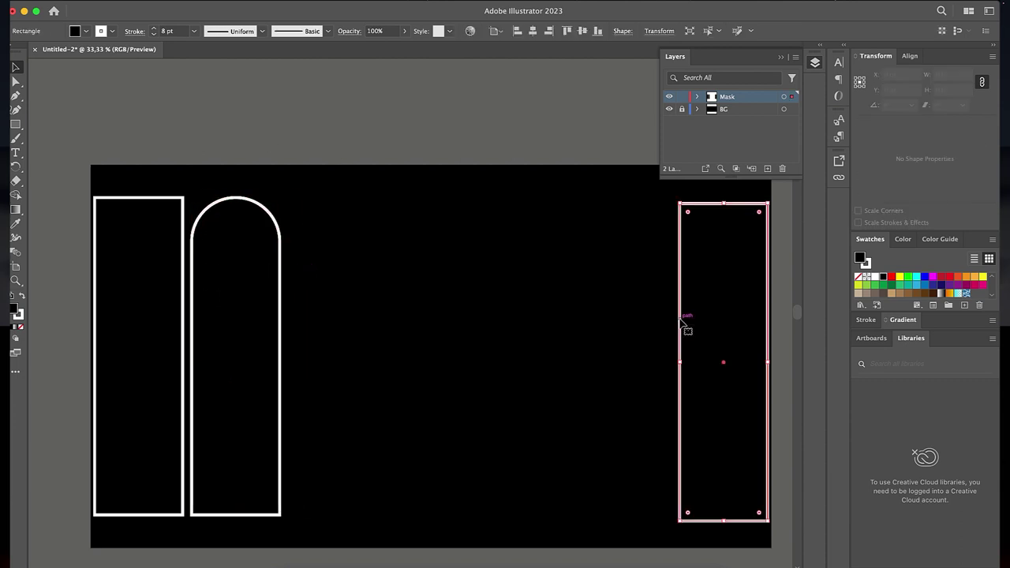
key("Delete")
key("super+r")
left_click(783, 109)
left_click(682, 109)
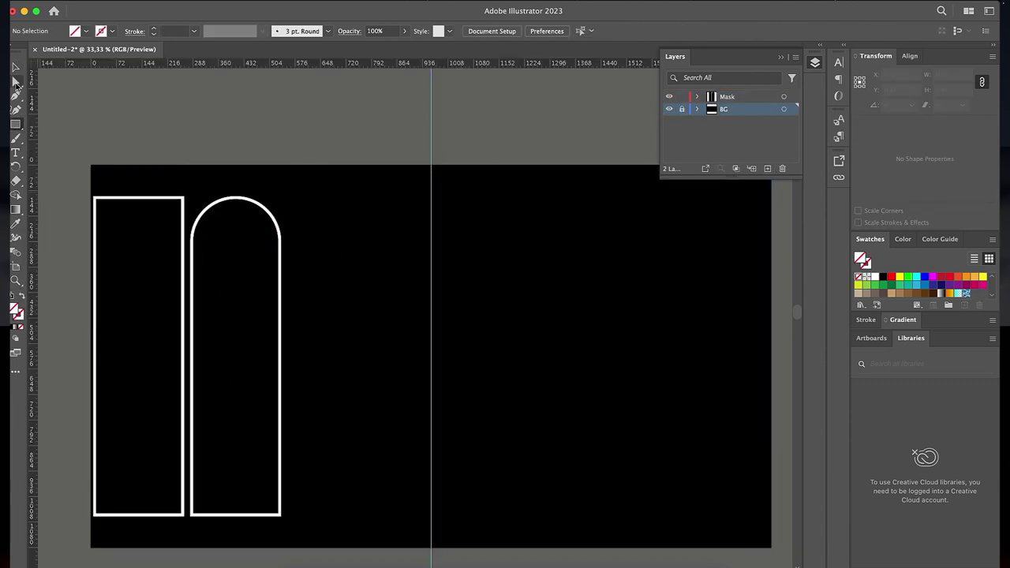
Step: Draw a rectangle about 769 × 167 pt low on the centre guide and fully round its lower-left and upper-right corners
left_click(15, 124)
key("super+a")
left_click_drag(330, 195, 604, 384)
left_click(22, 67)
left_click_drag(347, 371, 311, 503)
left_click_drag(431, 327, 431, 456)
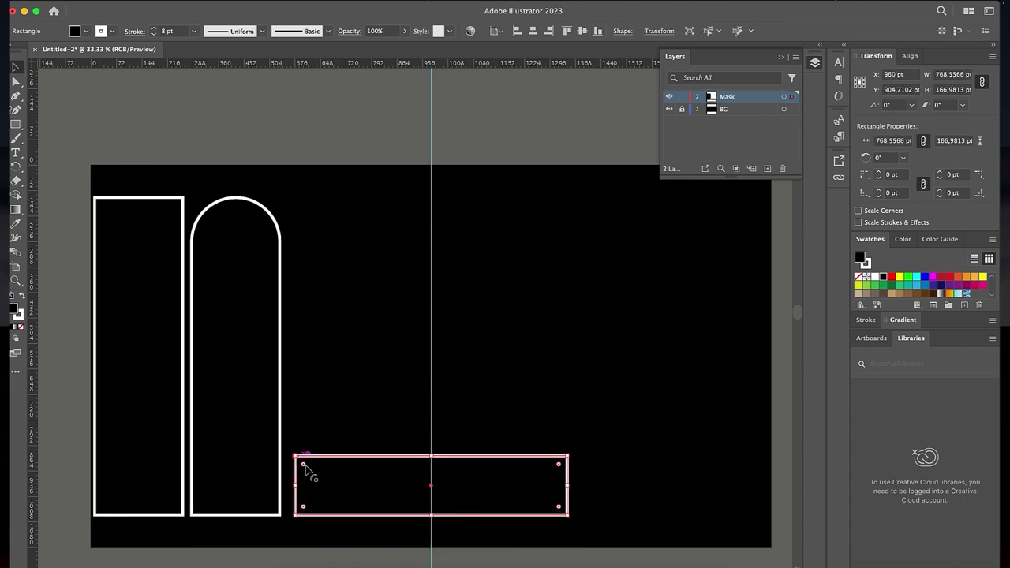
left_click(303, 506)
left_click_drag(559, 464, 521, 497)
Step: Draw a seven-sided polygon about 804 pt wide, centred on the guide above the low rounded shape
key("shift+p")
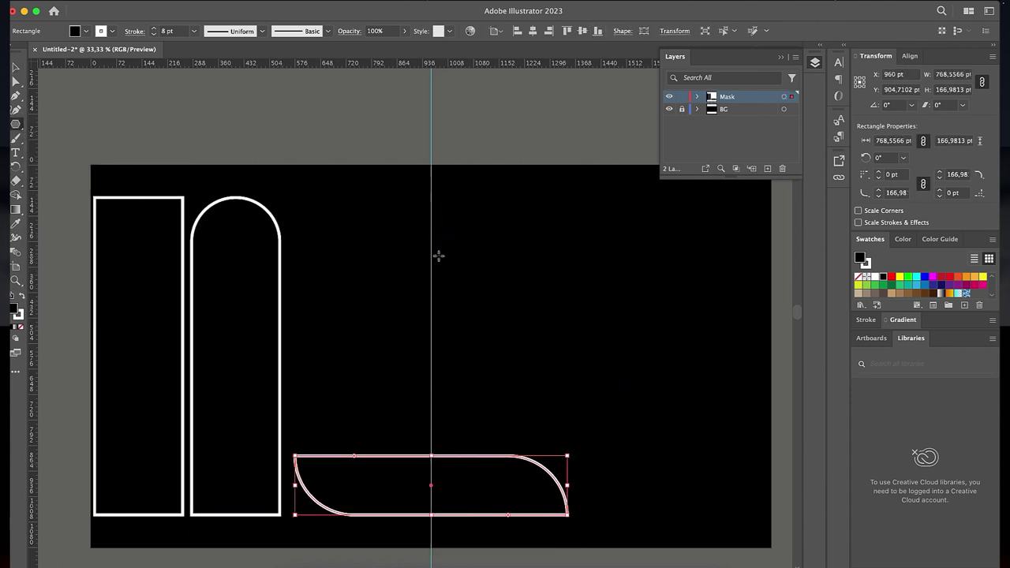
left_click_drag(361, 230, 435, 440)
left_click(957, 136)
left_click(956, 136)
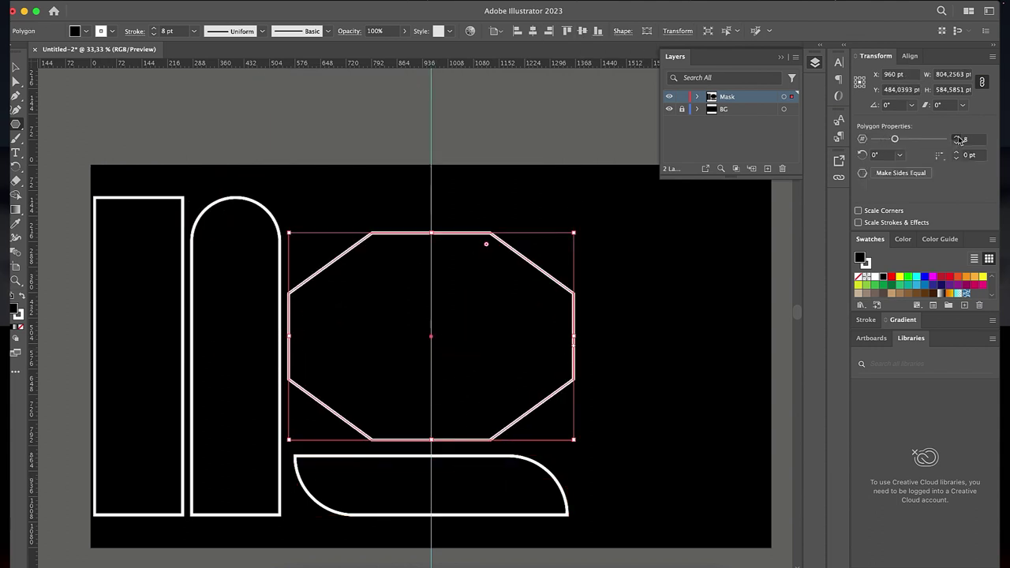
left_click(956, 142)
left_click_drag(431, 233, 433, 204)
left_click(316, 128)
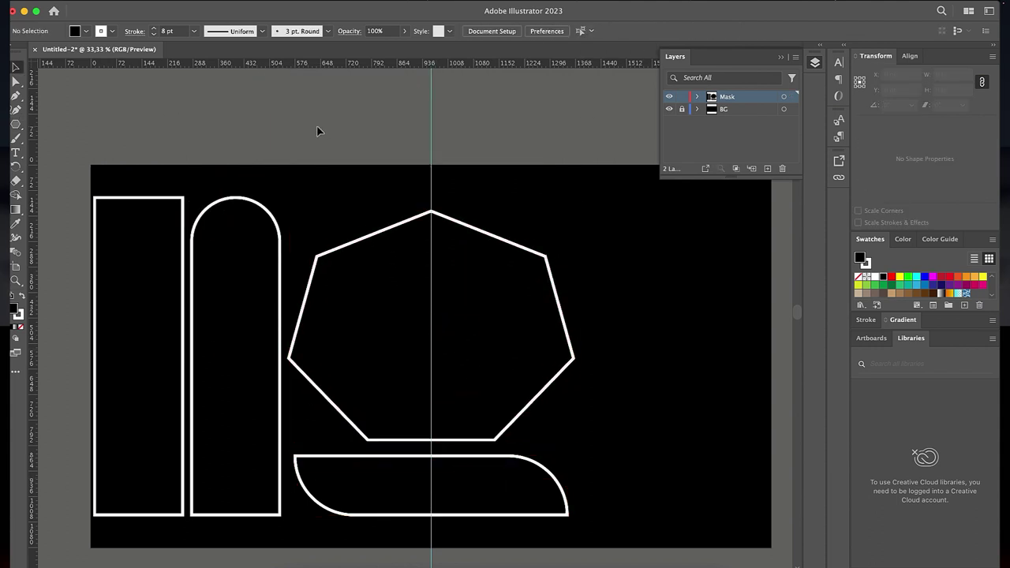
Step: Copy the two tall shapes, reflect the copy across the vertical axis and place it on the artboard's right side
left_click(184, 449)
key("super+c")
key("super+v")
right_click(325, 209)
left_click(474, 475)
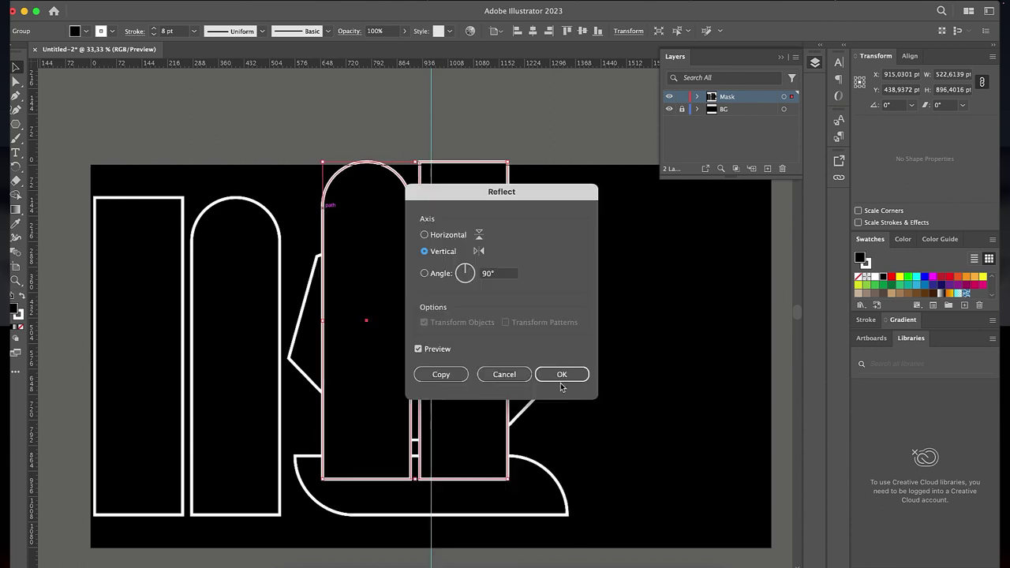
left_click(563, 374)
left_click_drag(463, 355, 724, 355)
key("super+shift+a")
scroll(282, 300, "up", 1)
key("super+0")
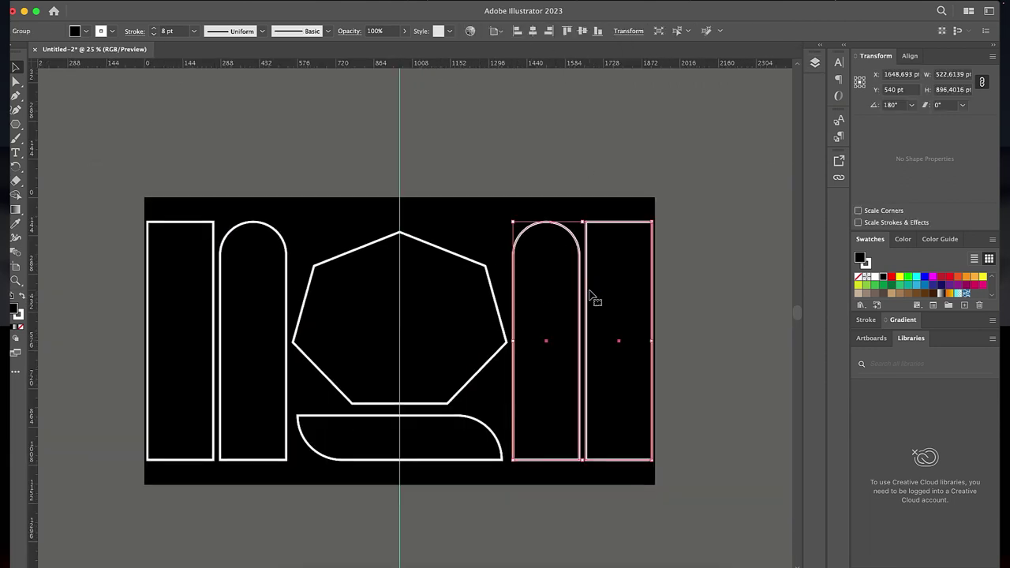
Step: Unlock the BG layer and edit the fill colour of its artboard-sized background rectangle
key("F7")
key("super+a")
key("super+y")
key("super+y")
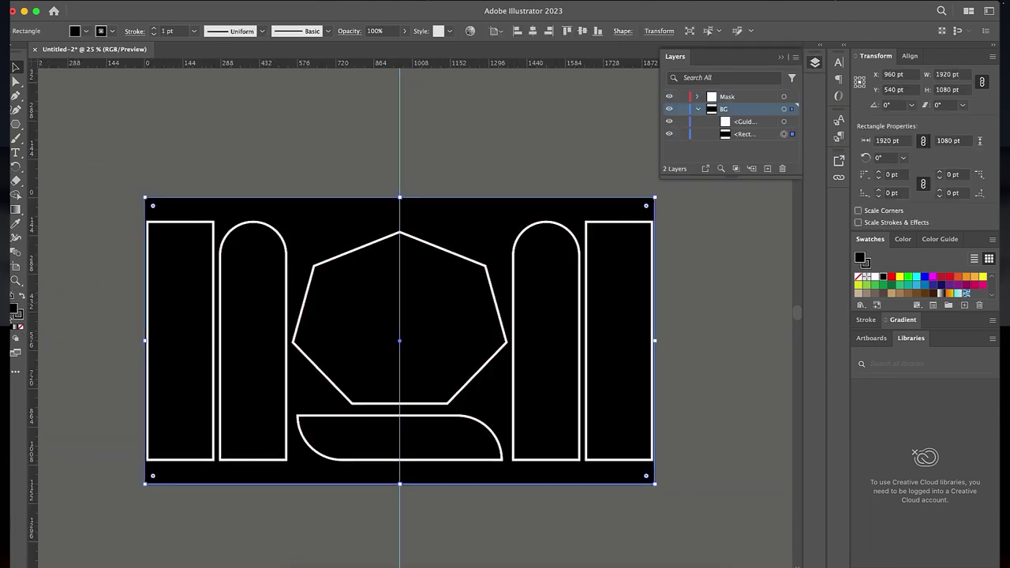
double_click(14, 309)
left_click(625, 224)
Step: Save the finished artwork under the name Mask
key("super+shift+s")
type("Mask")
key("Return")
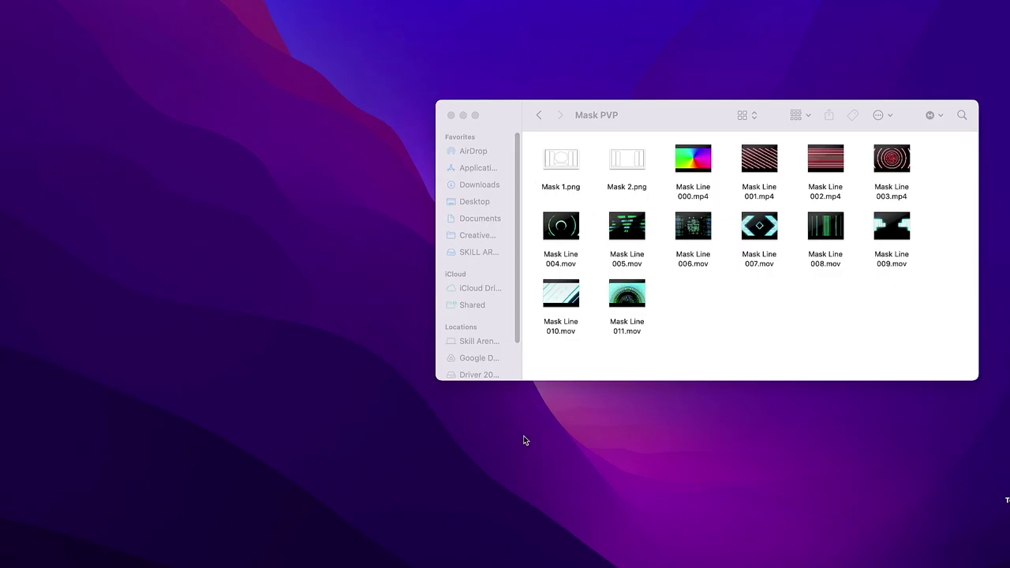
Step: Switch to PVP and create a new show
key("super+space")
type("pvp")
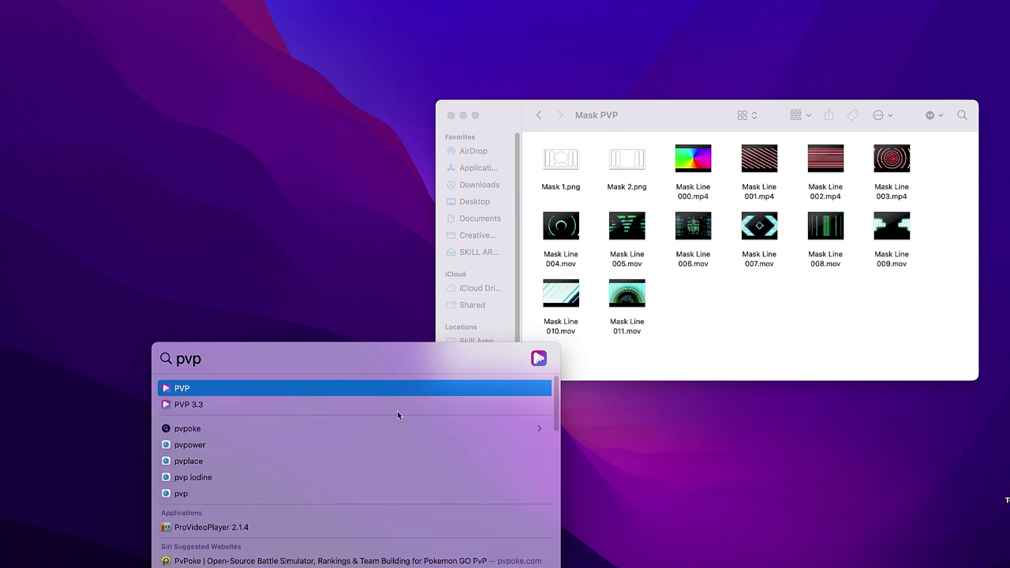
left_click(402, 391)
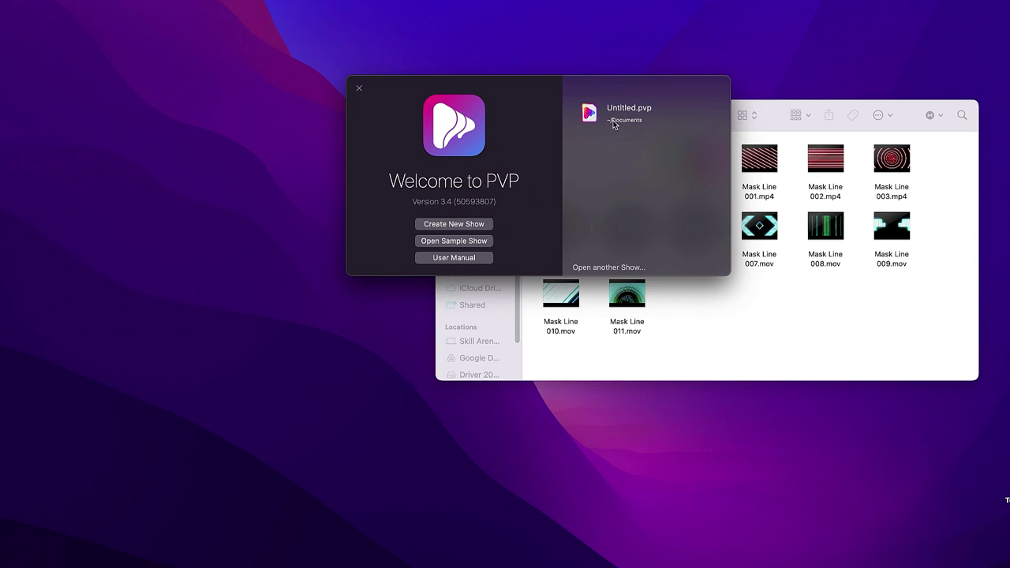
left_click(484, 225)
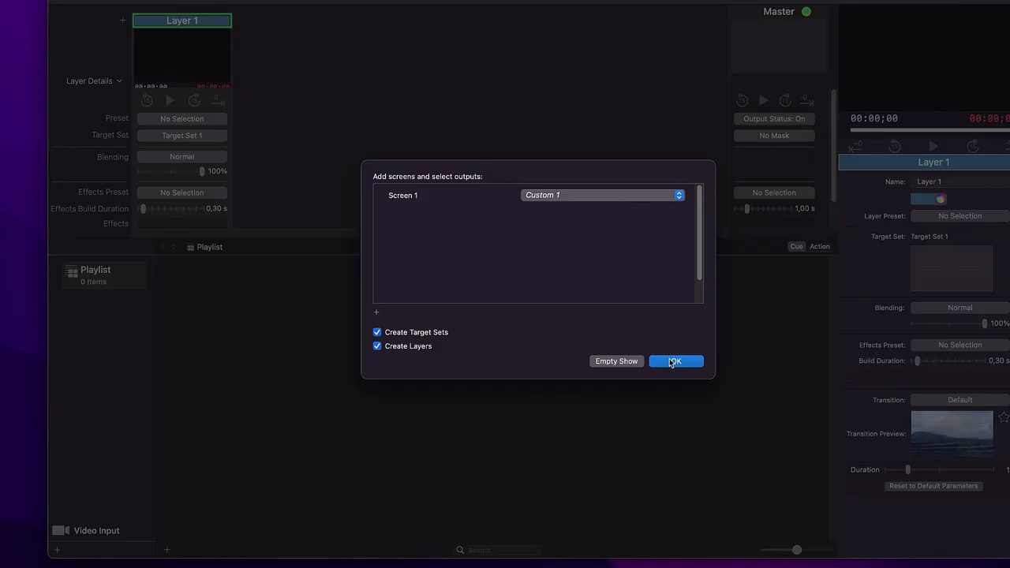
Step: Confirm the show with Screen 1 on the 1280 x 720 Custom 1 output and collapse the layer details
left_click(613, 196)
mouse_move(614, 195)
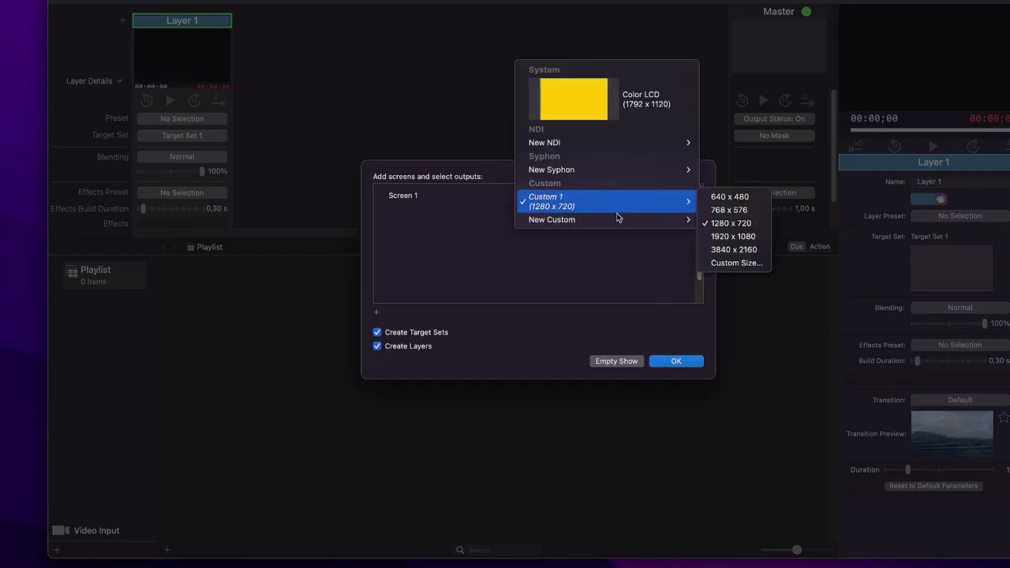
left_click(613, 286)
left_click(673, 360)
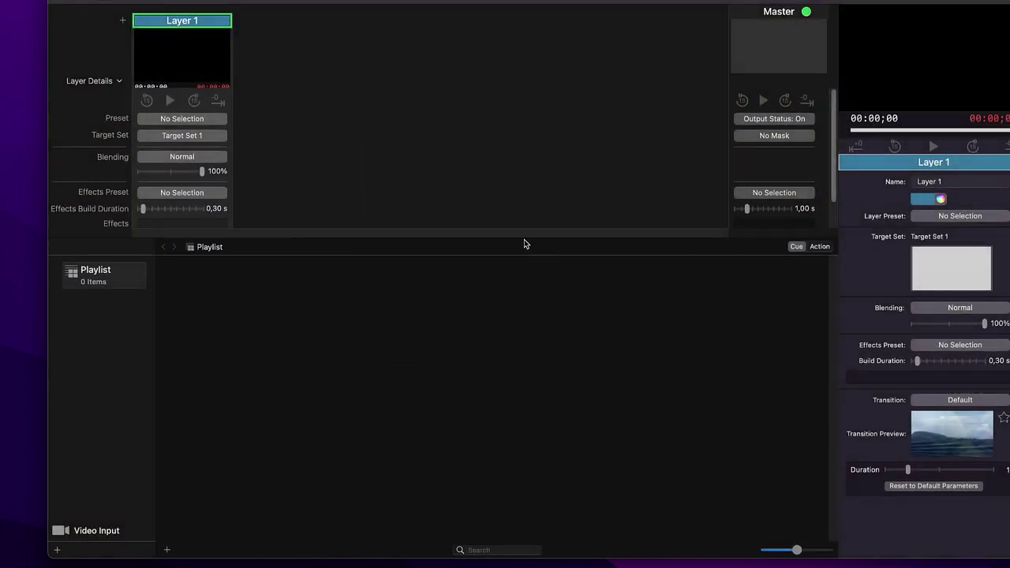
left_click_drag(525, 239, 510, 90)
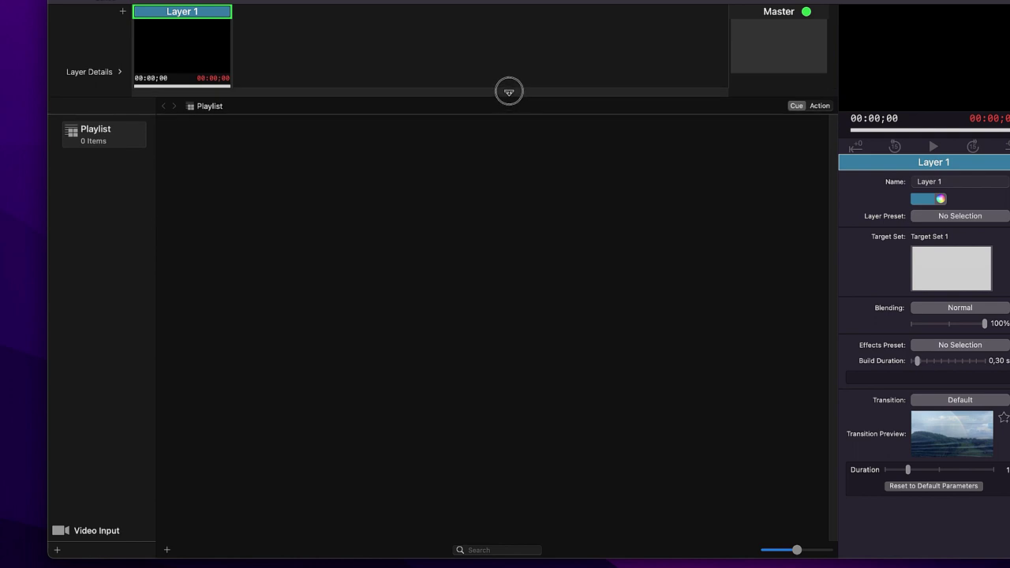
Step: Rename the existing playlist as Mask line
left_click(93, 139)
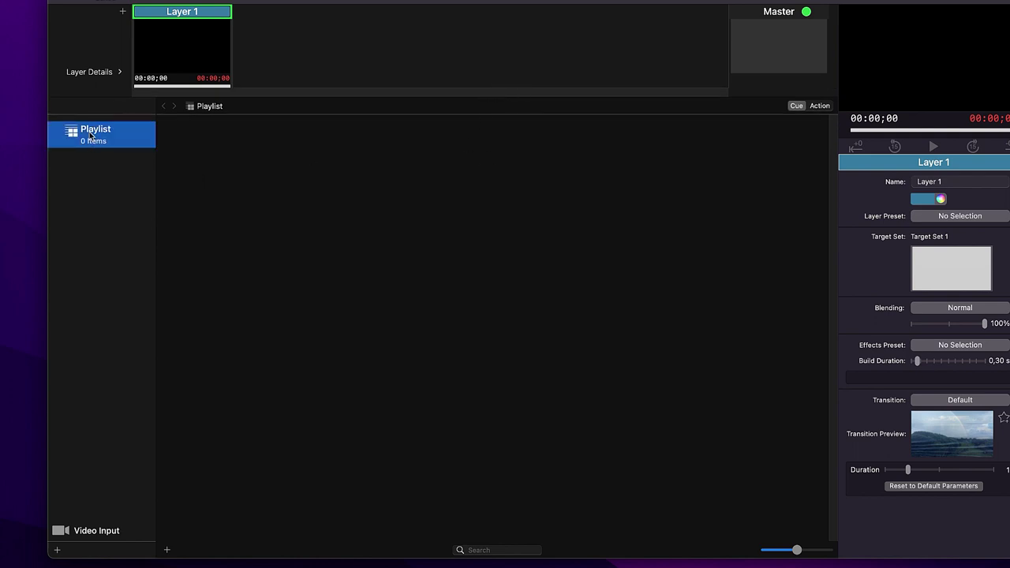
right_click(102, 131)
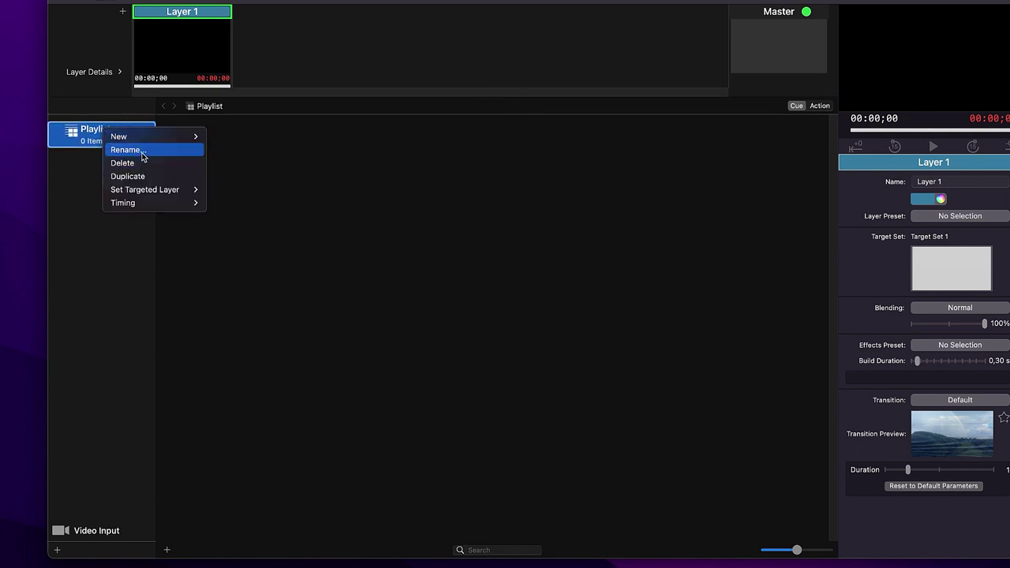
left_click(126, 150)
type("Mask line")
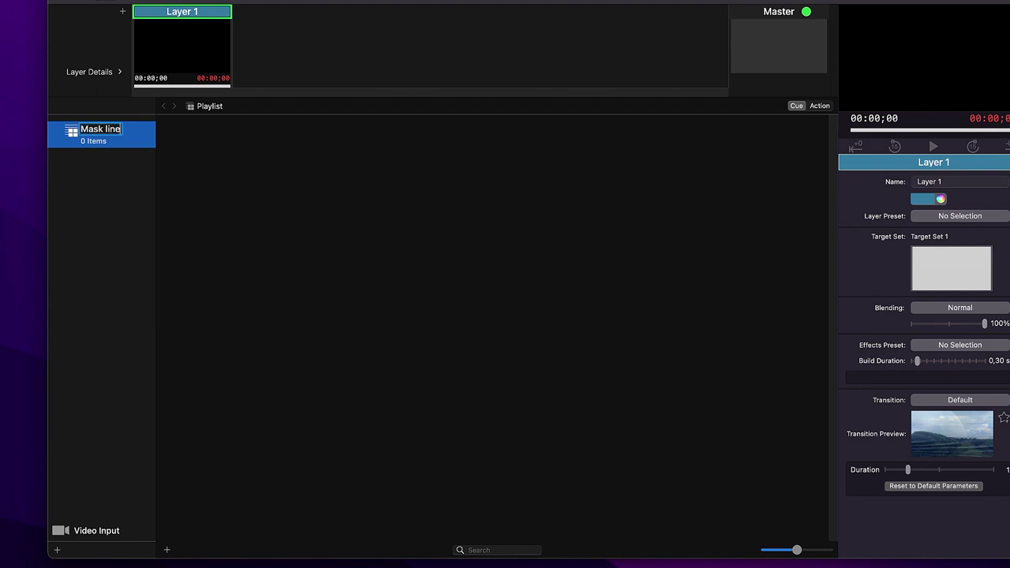
key("Return")
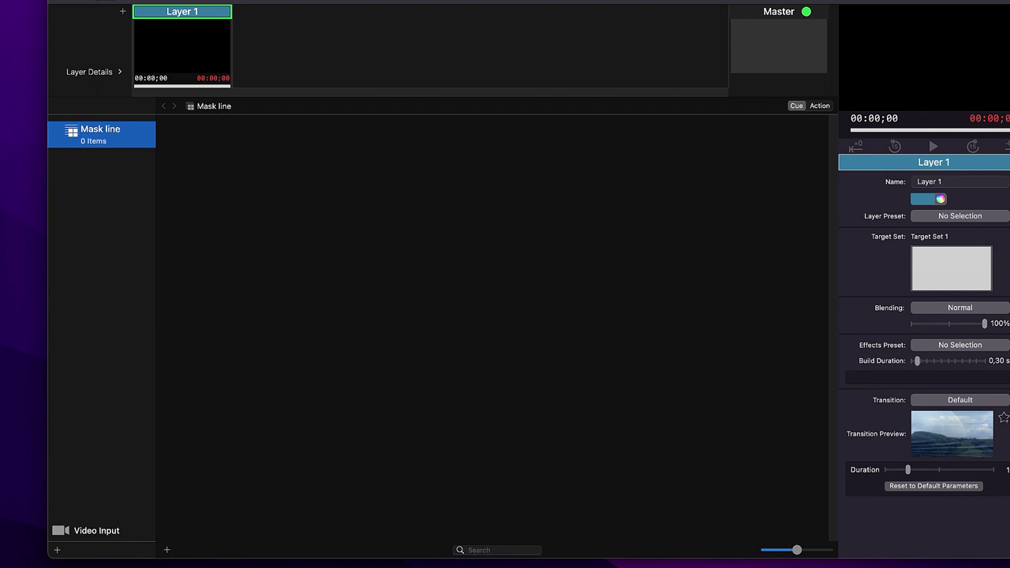
Step: Add a second playlist named Effect line and widen the playlist list to fit its name
left_click(58, 550)
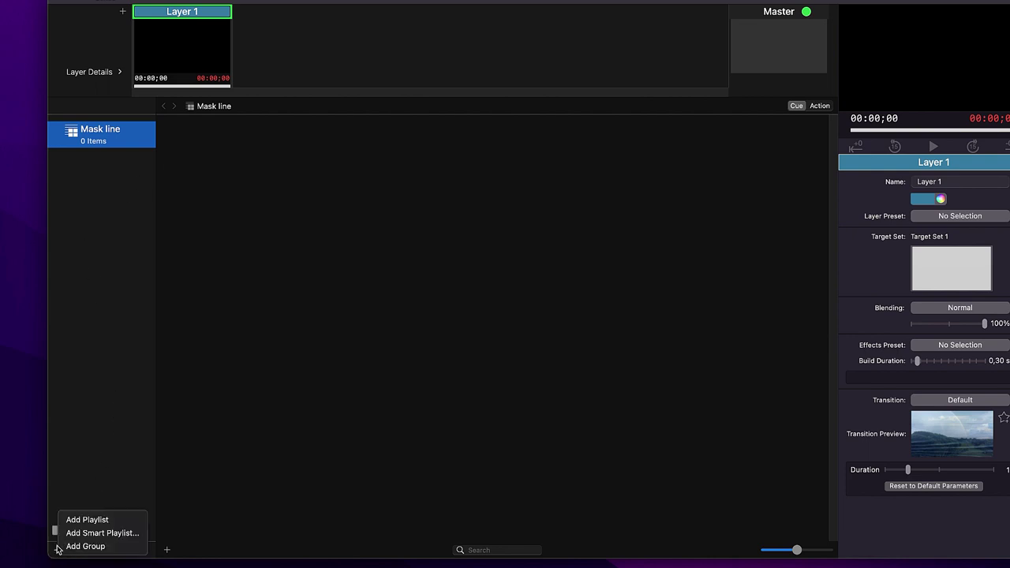
left_click(95, 520)
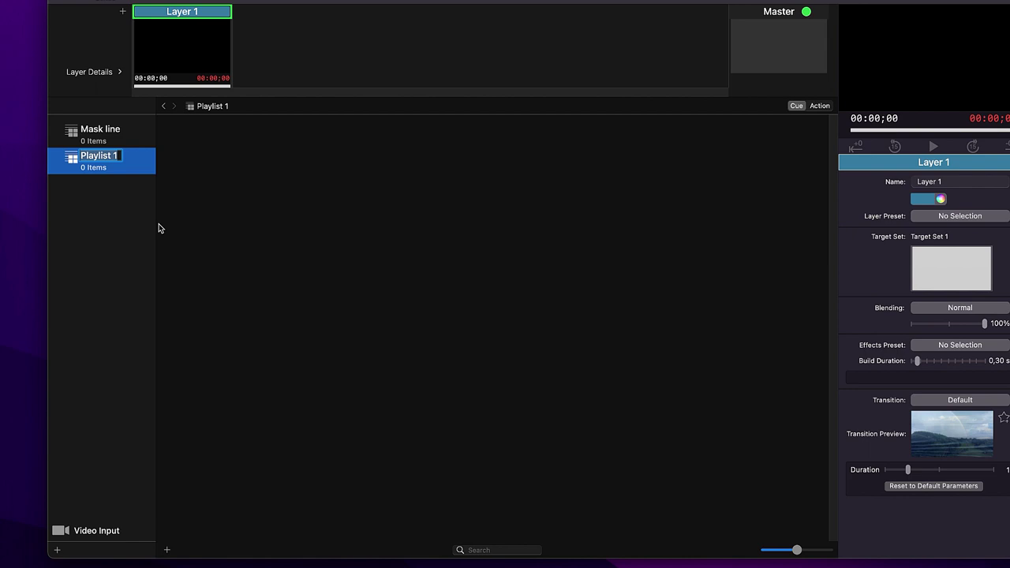
type("Effect line")
key("Return")
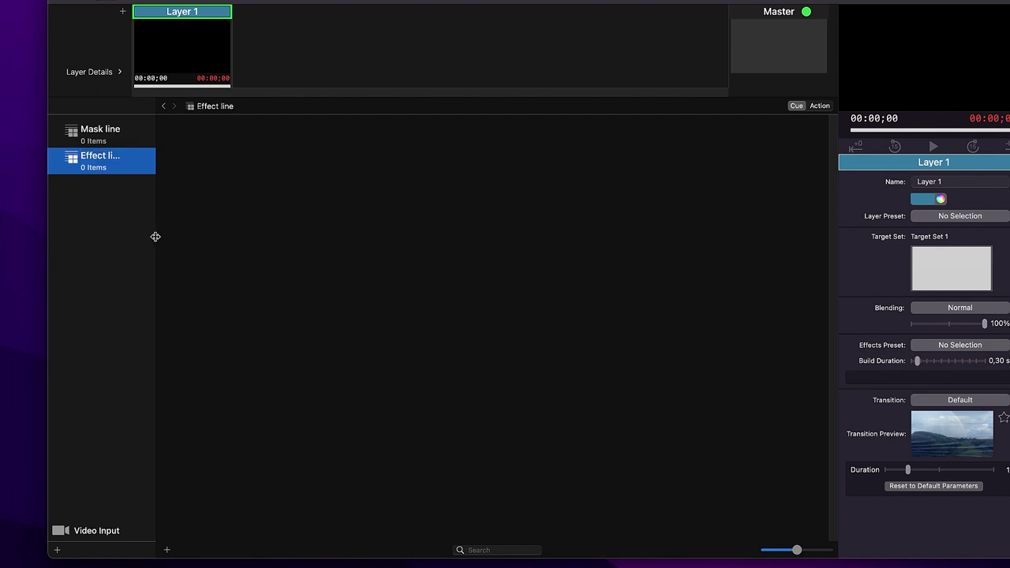
left_click_drag(156, 237, 167, 237)
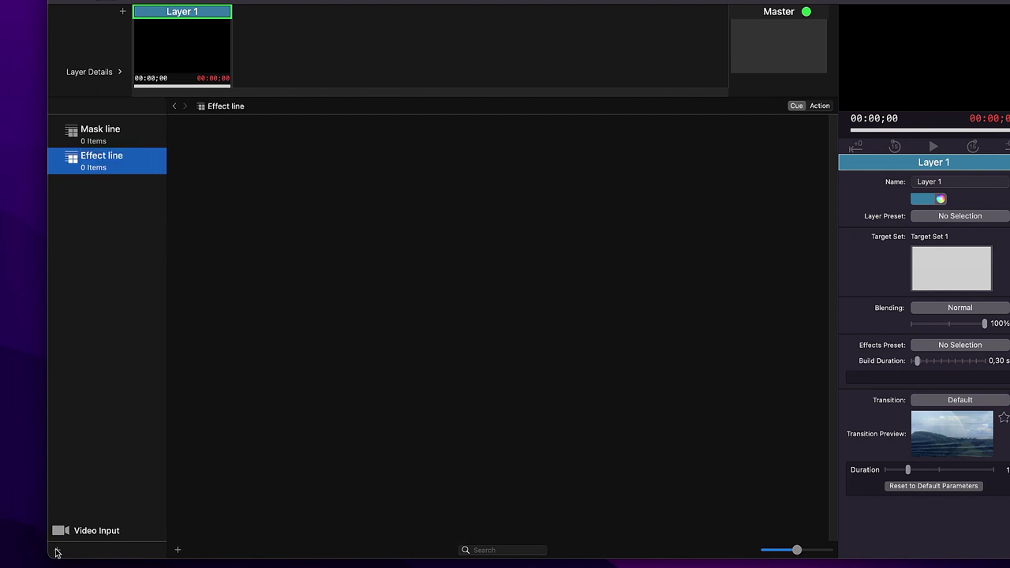
Step: Add a third playlist named Effects BG
left_click(57, 551)
left_click(89, 520)
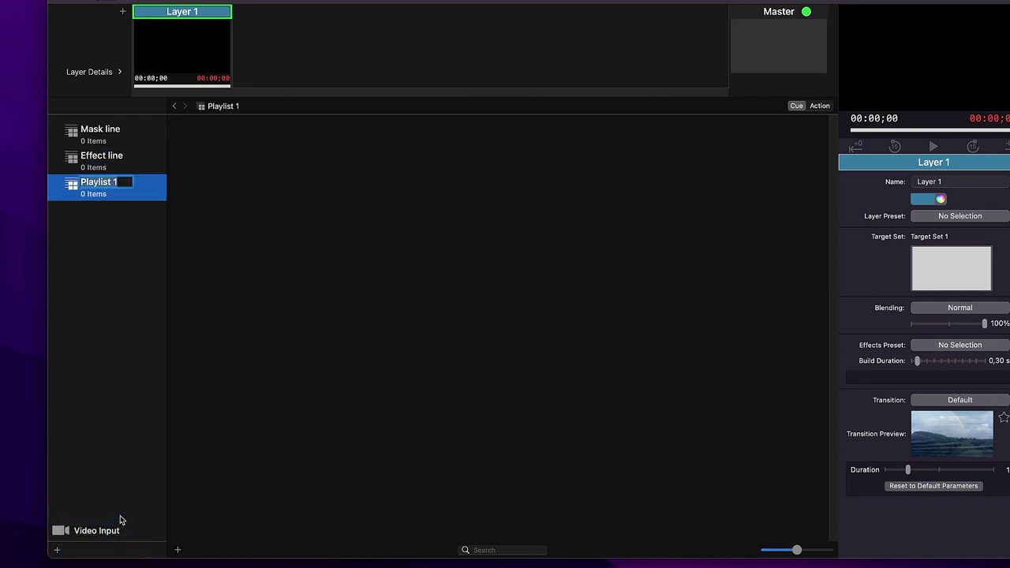
type("Effects BG")
key("Return")
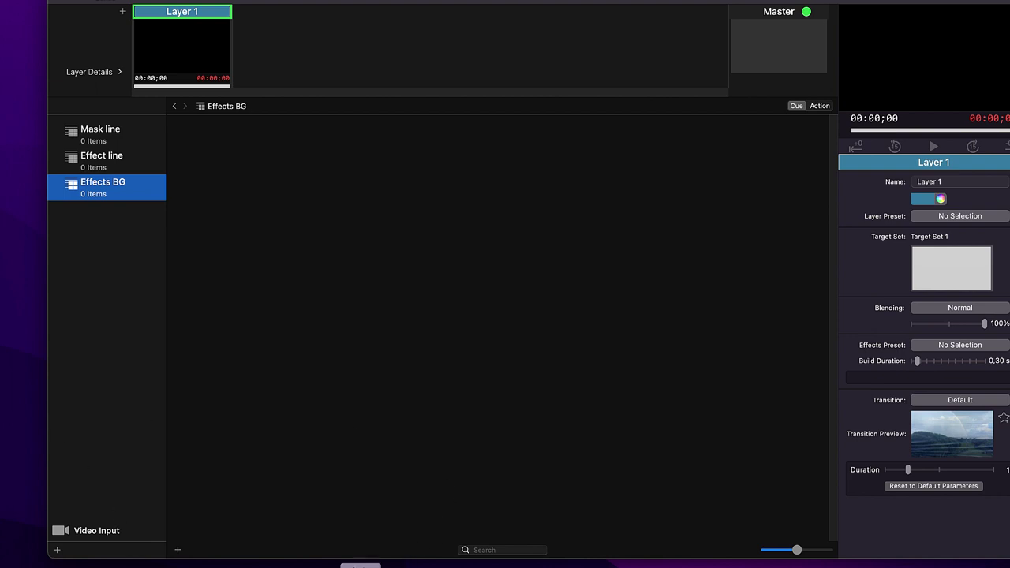
Step: Import Mask 1.png and Mask 2.png from the Mask PVP folder into the Mask line playlist
left_click(368, 557)
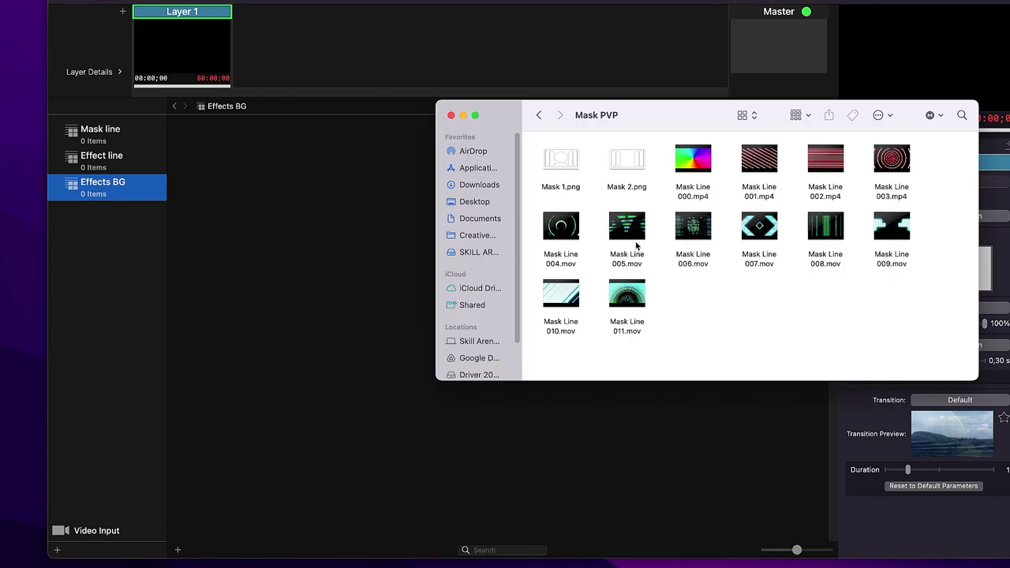
left_click(117, 135)
left_click(116, 136)
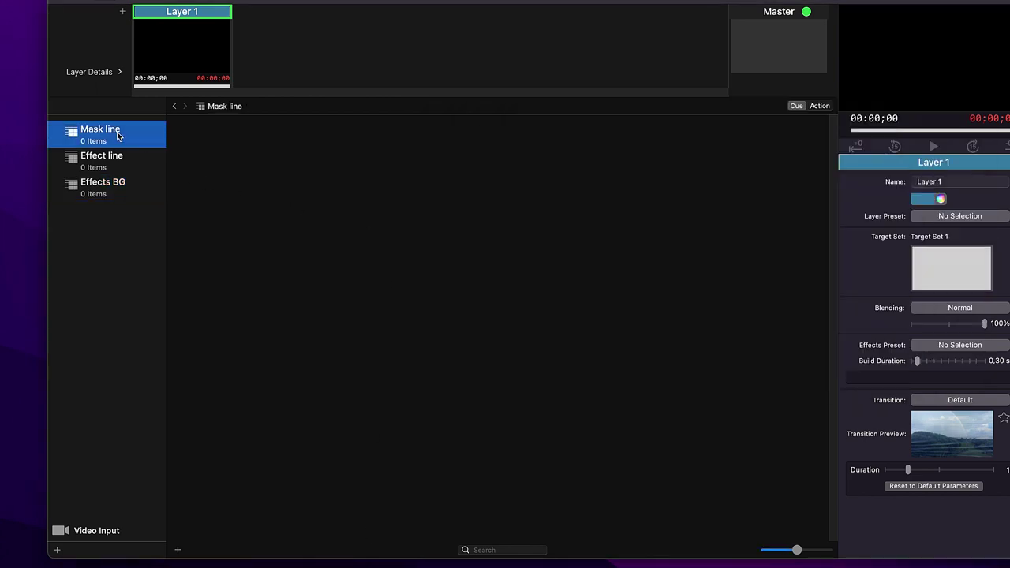
key("super+Tab")
left_click(558, 165)
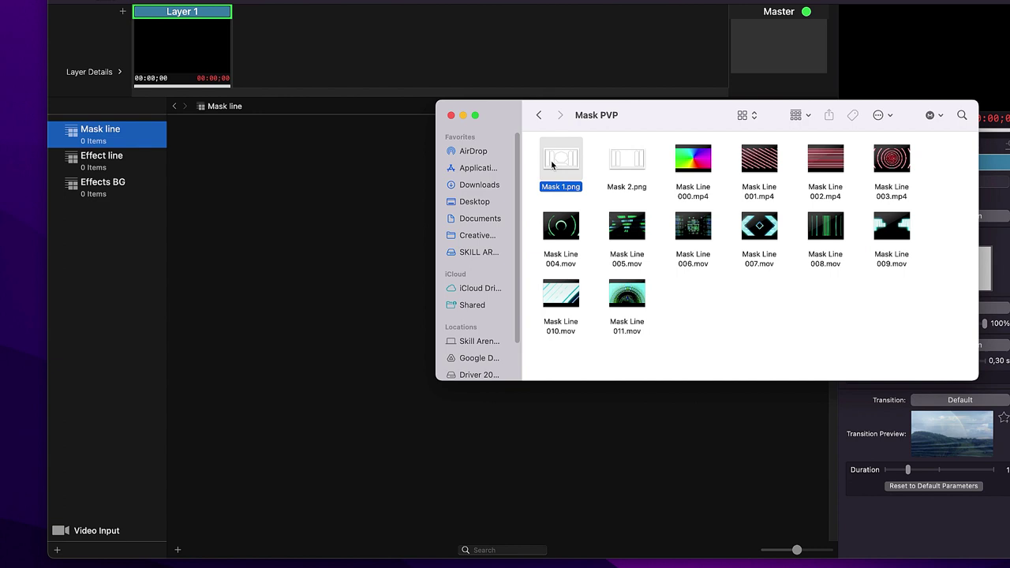
left_click(637, 168, "shift")
left_click_drag(570, 168, 352, 229)
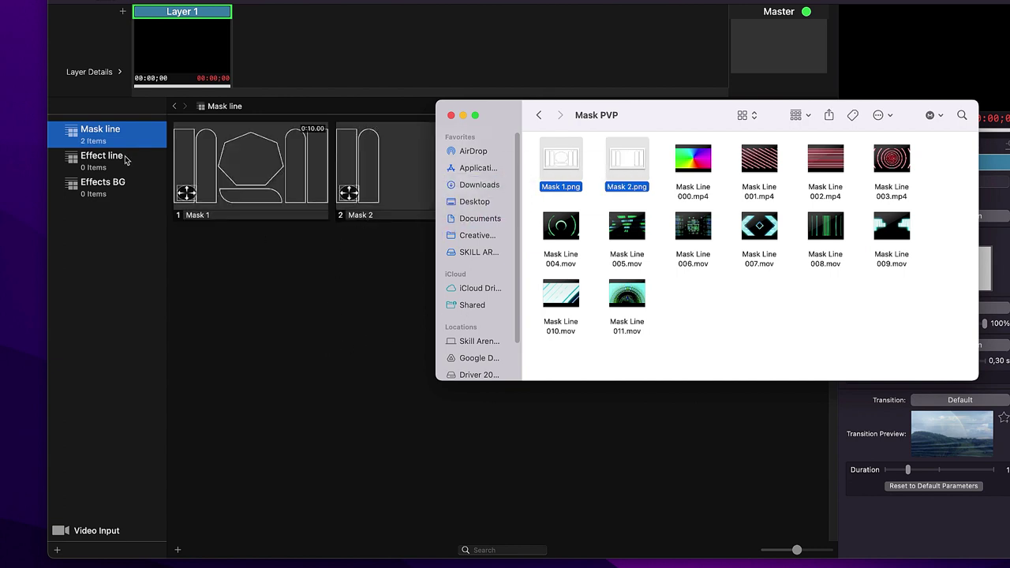
Step: Import all the Mask Line videos, 000 to 011, from the Mask PVP folder into the Effect line playlist
left_click(127, 160)
left_click(122, 161)
key("super+Tab")
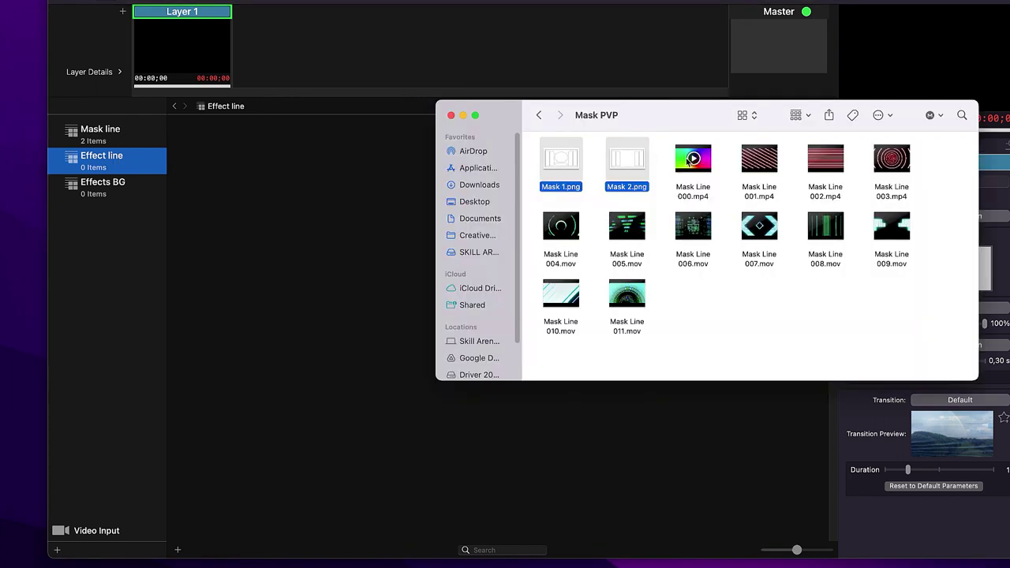
left_click(691, 162)
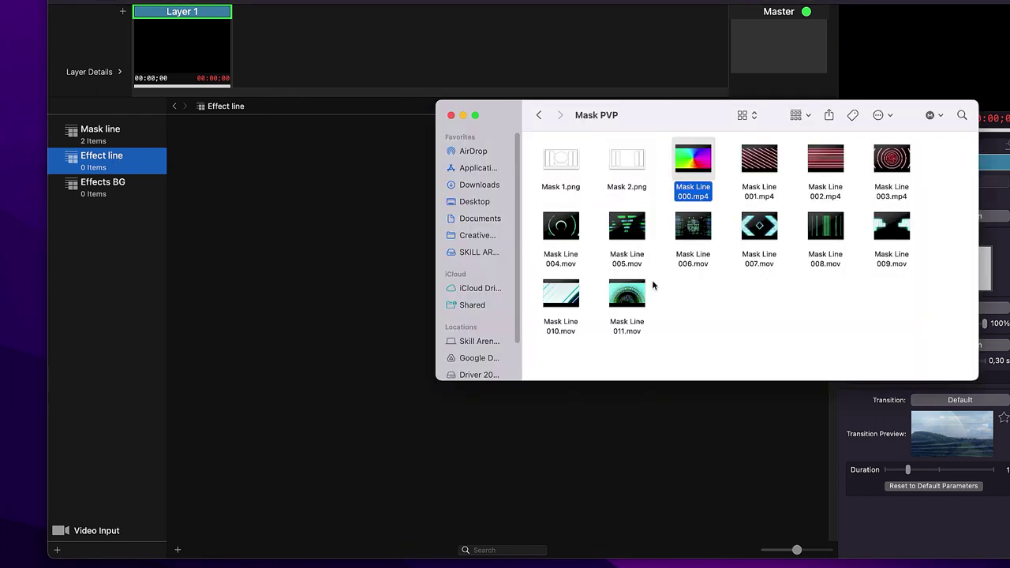
left_click_drag(937, 165, 689, 277)
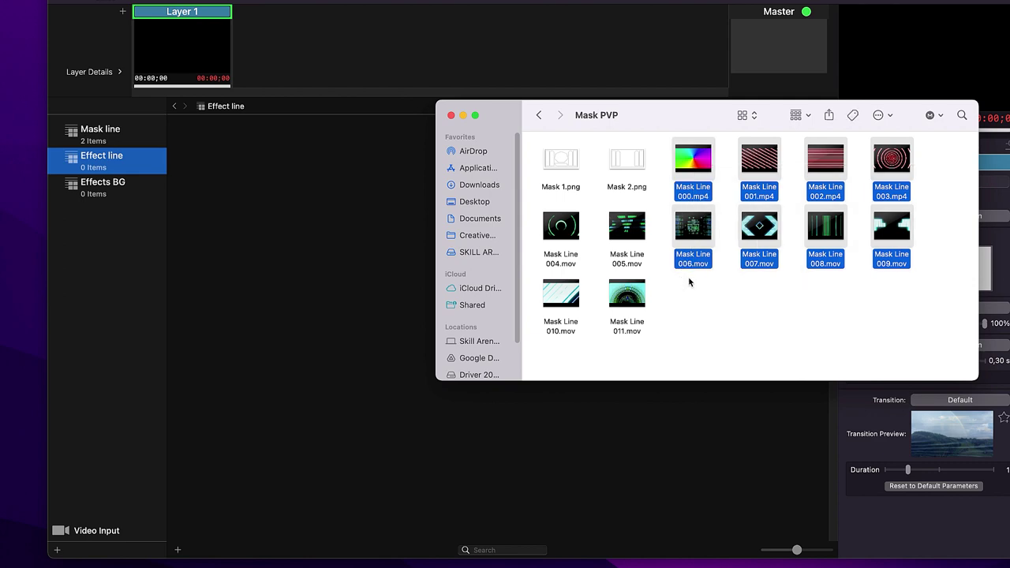
left_click(563, 254, "super")
left_click(624, 254, "super")
left_click(562, 297, "super")
left_click(628, 294, "super")
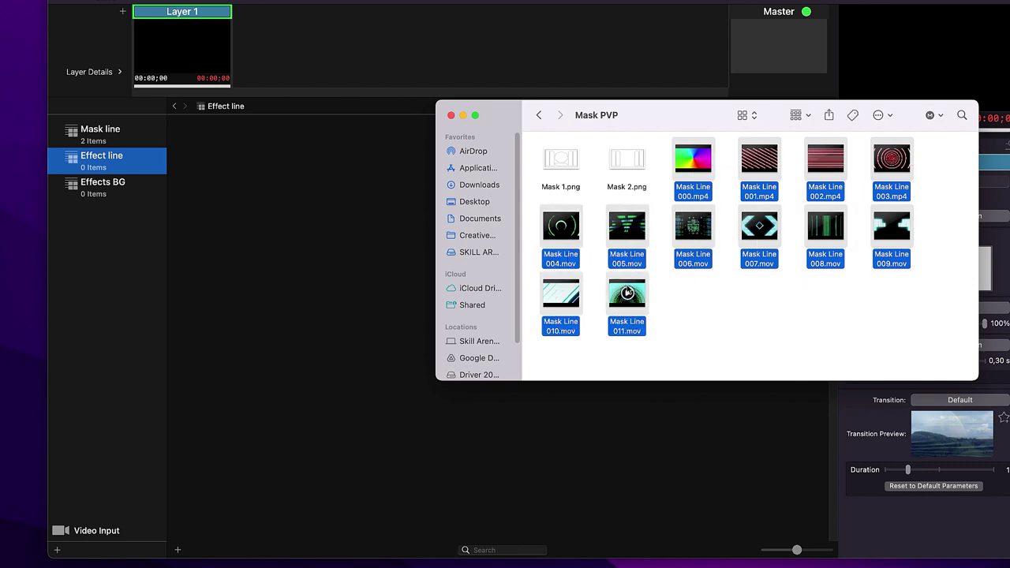
left_click_drag(561, 226, 323, 280)
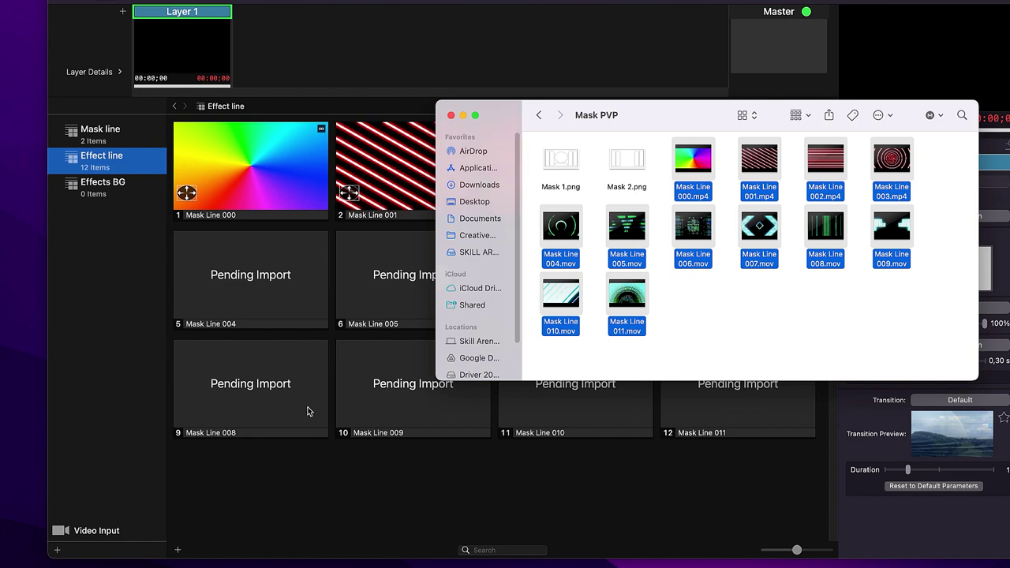
Step: Import the background clips, including Bamboo Jungle_HD and the bokeh footage, into the Effects BG playlist and play the bokeh clip
left_click(371, 507)
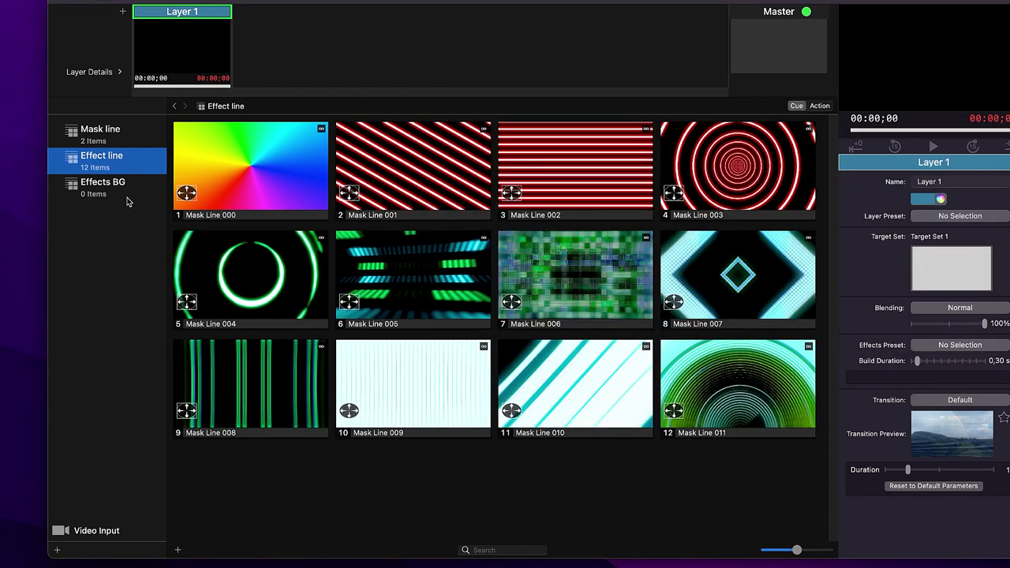
left_click(127, 198)
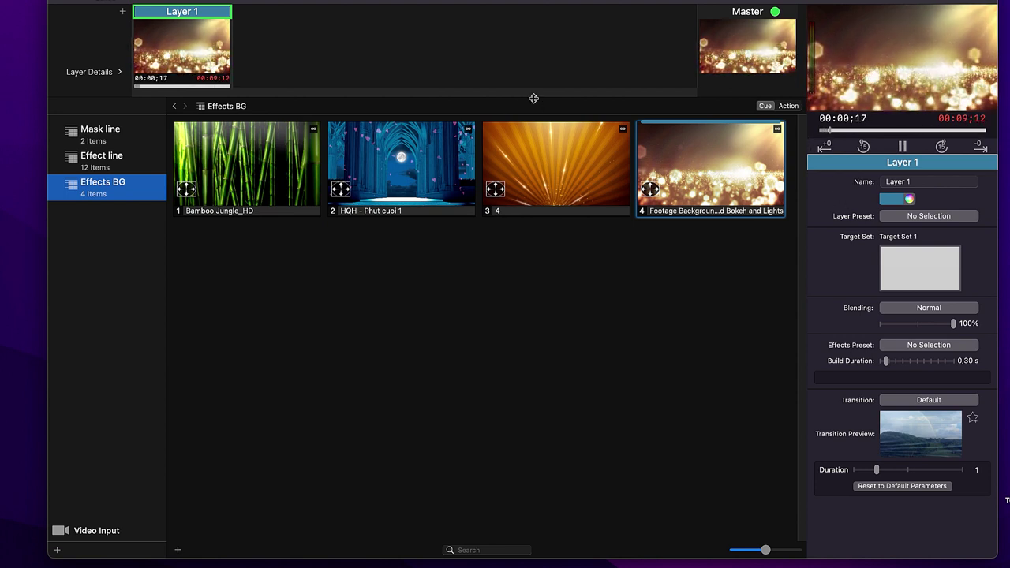
Step: Enlarge the layer area to reveal the layer details and add two more layers beside Layer 1
left_click_drag(532, 97, 532, 277)
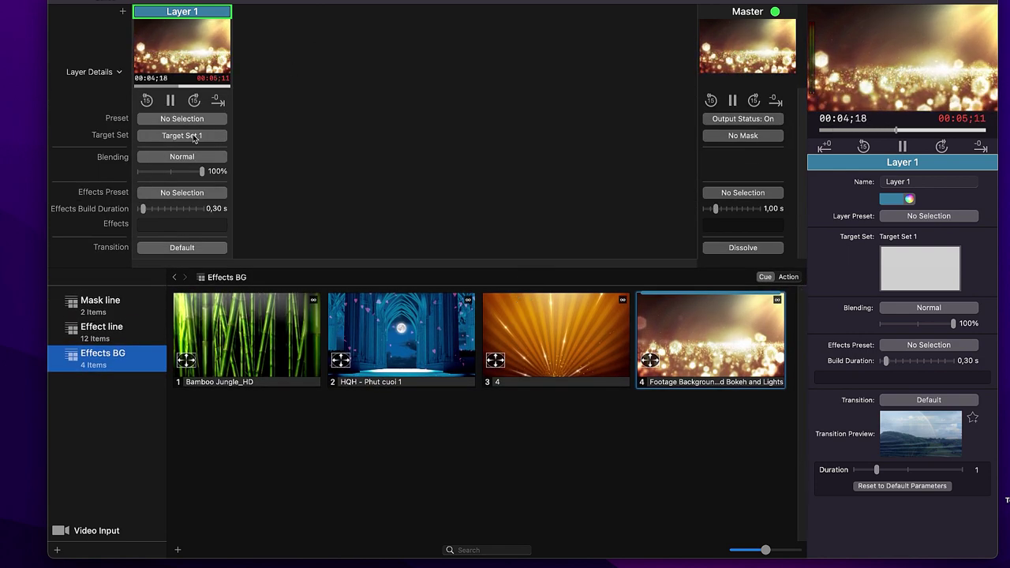
left_click(122, 12)
left_click(123, 13)
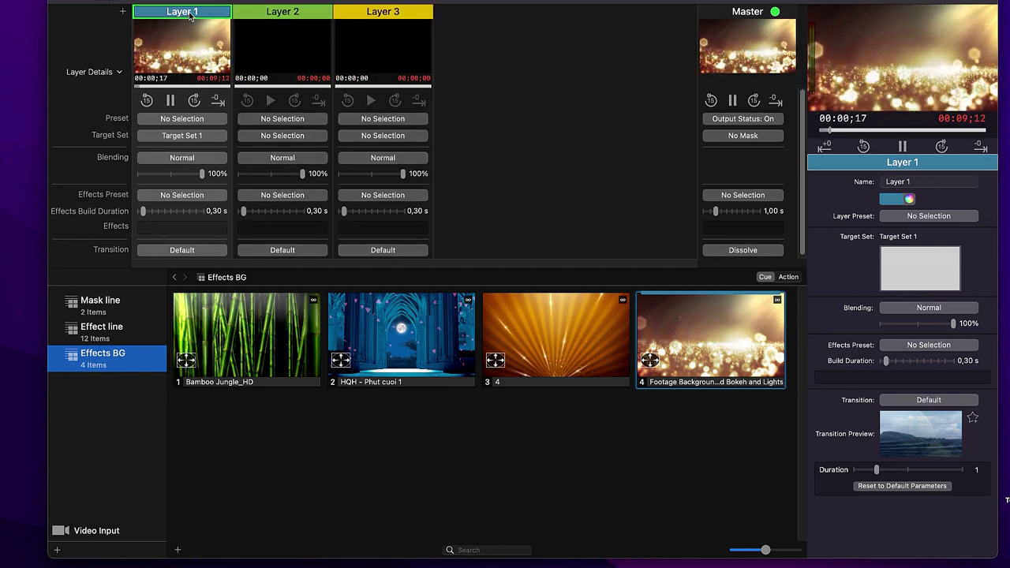
Step: Rename Layer 1 as Effects BG
right_click(193, 15)
left_click(212, 19)
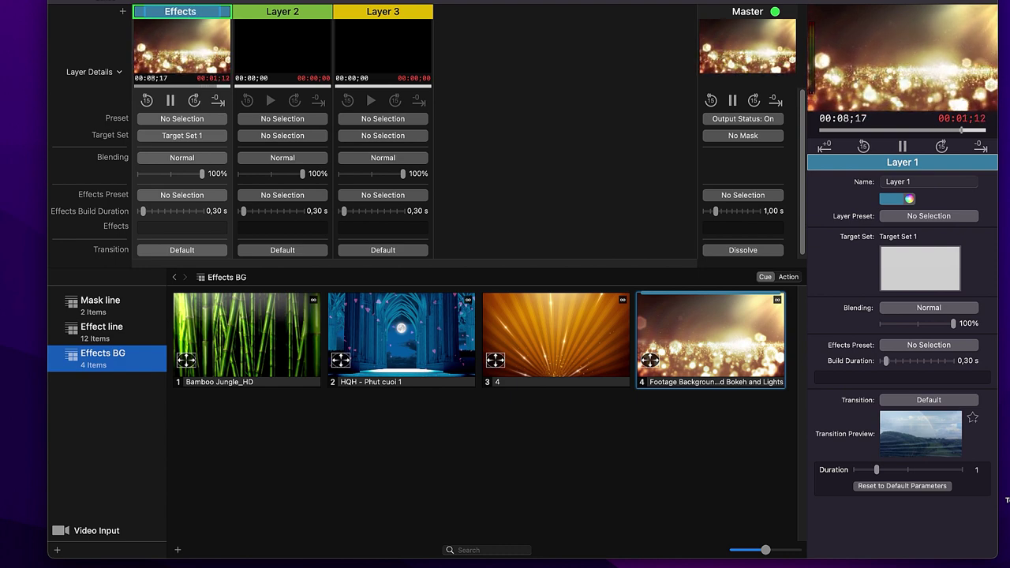
key("Return")
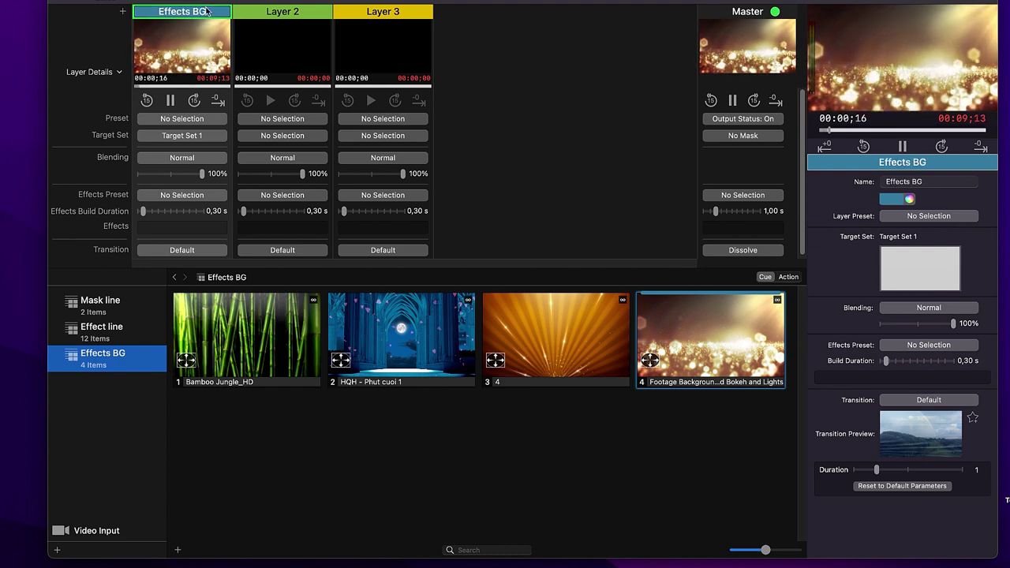
Step: Rename Layer 2 as Effect line
left_click(296, 12)
right_click(301, 13)
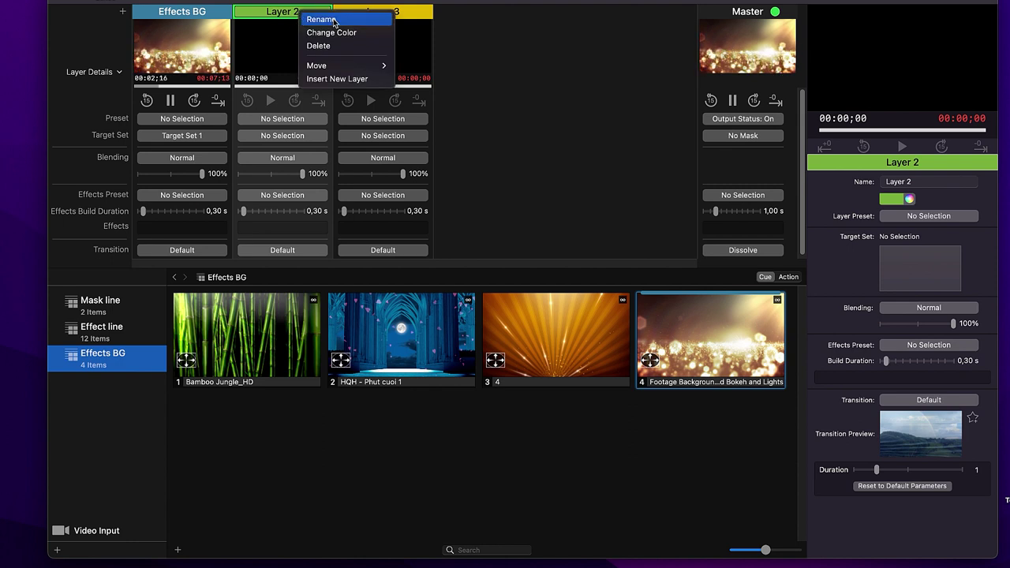
left_click(321, 19)
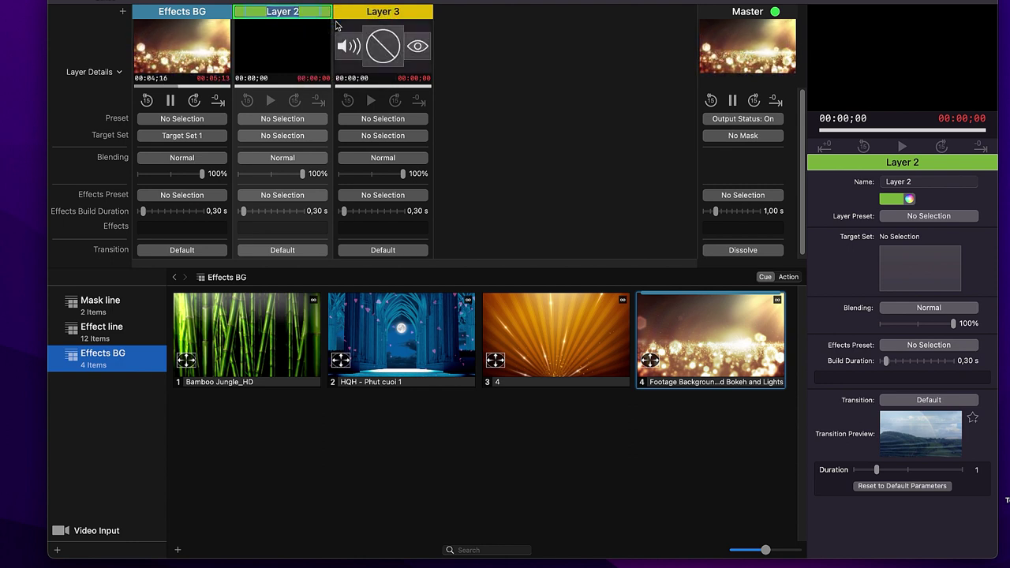
type("Eff")
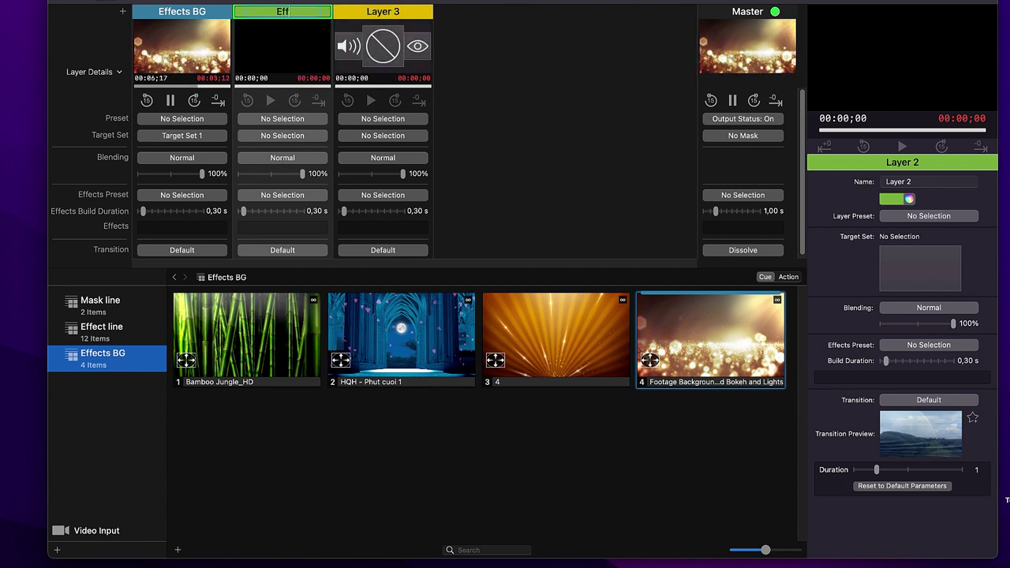
type("ects")
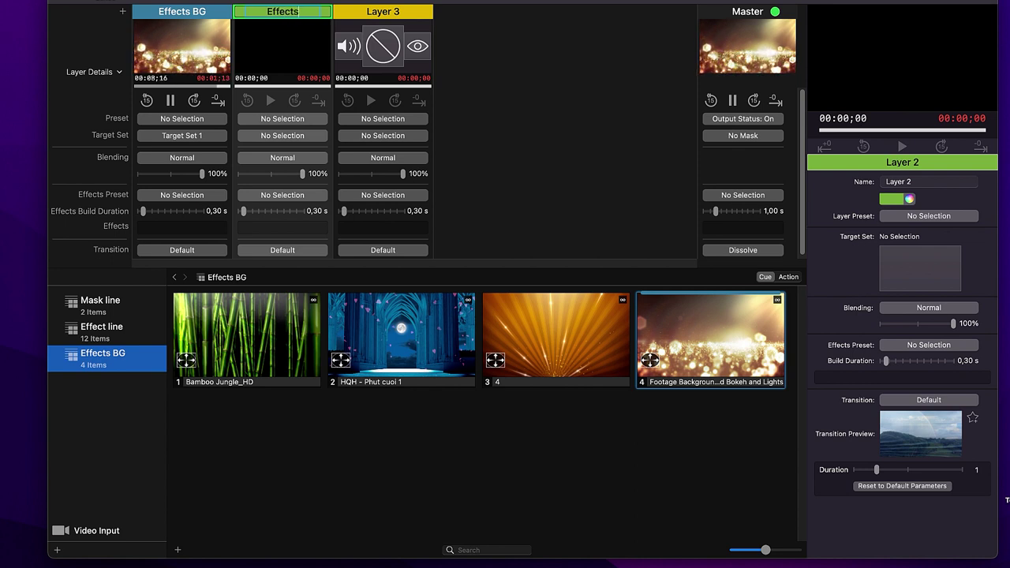
key("BackSpace")
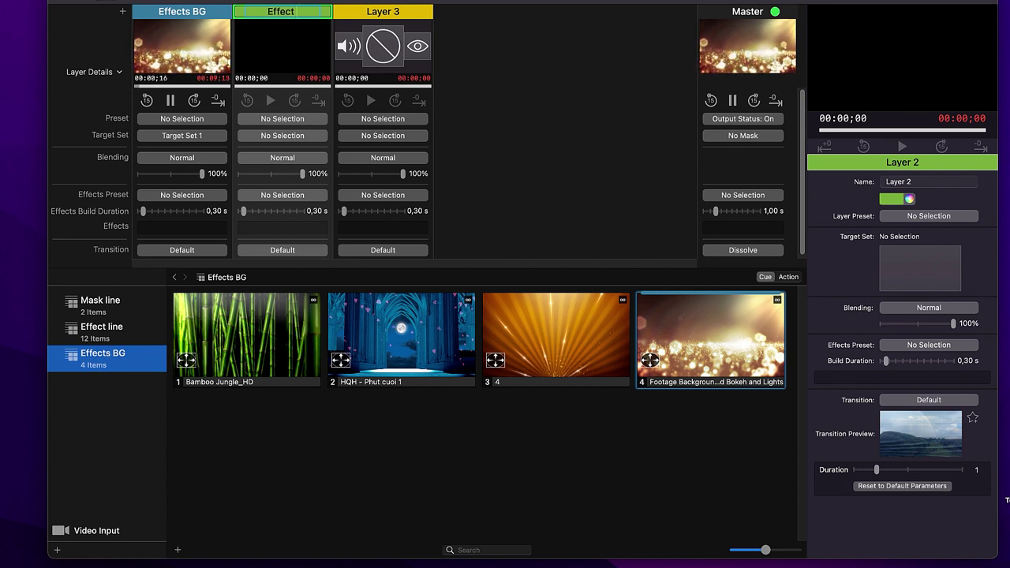
type("line")
key("Return")
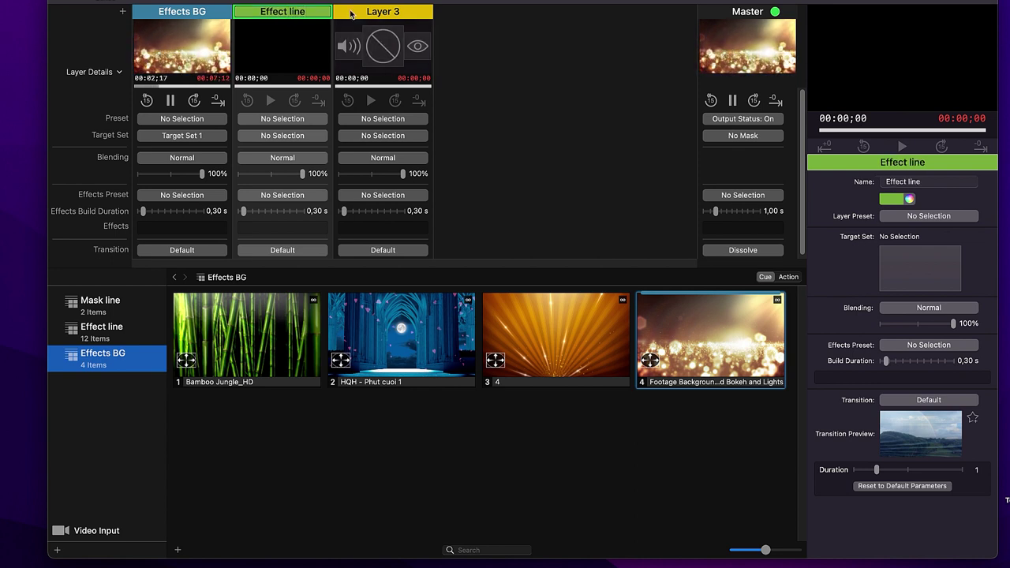
Step: Rename Layer 3 as Mask line
left_click(396, 11)
right_click(396, 11)
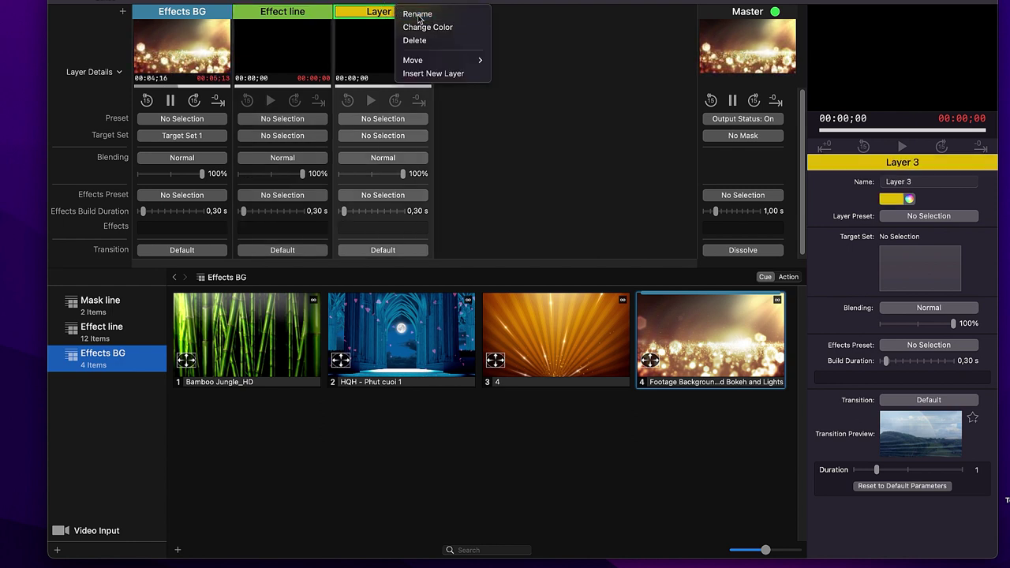
left_click(417, 14)
type("Mask")
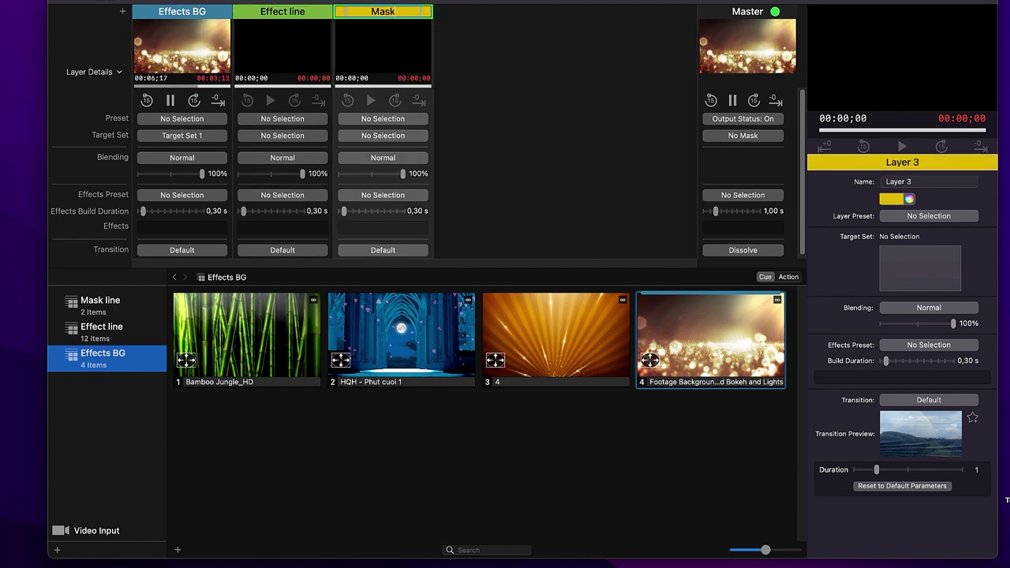
type(" line")
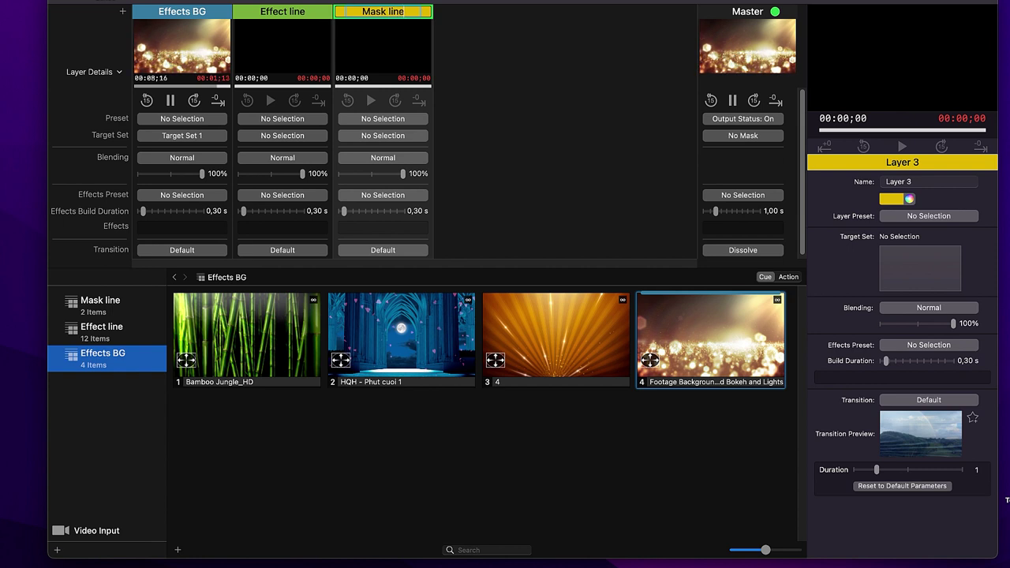
key("Return")
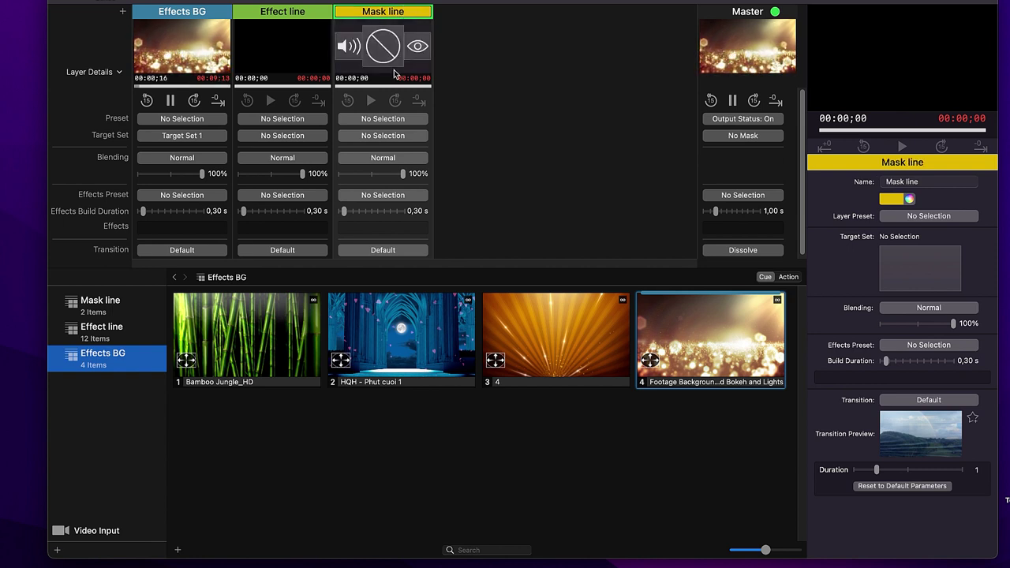
Step: Assign Target Set 1 to the Effects BG and Effect line layers
left_click(200, 120)
left_click(182, 135)
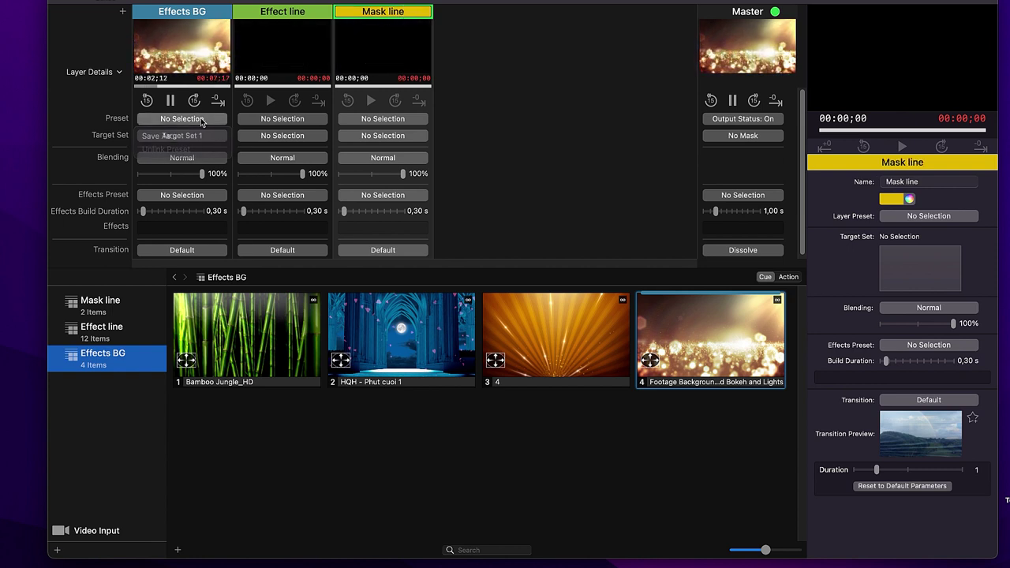
left_click(180, 136)
left_click(208, 175)
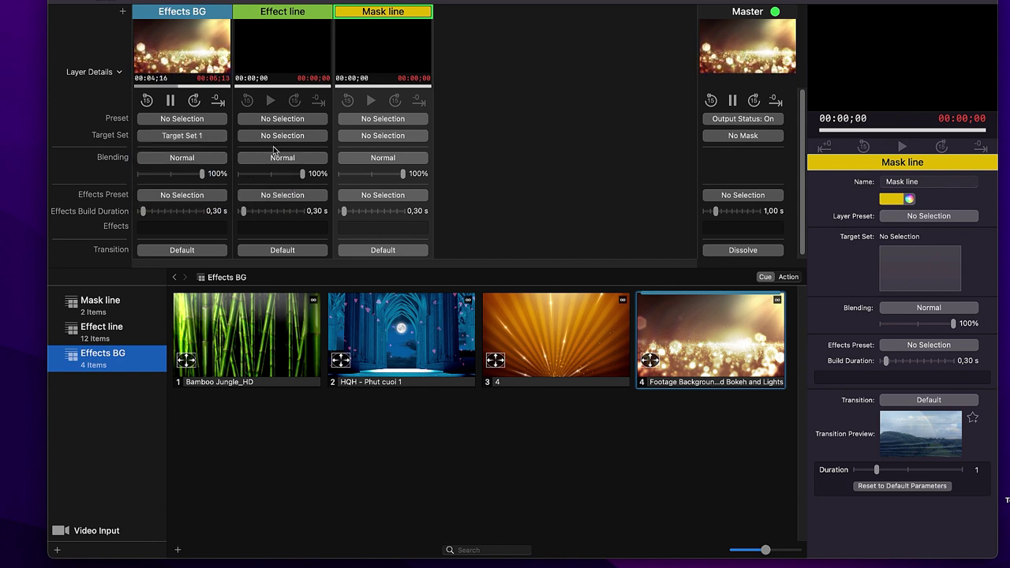
left_click(282, 136)
left_click(298, 185)
Step: Assign Target Set 1 to the Mask line layer and set its blending mode to Alpha Matte
left_click(382, 136)
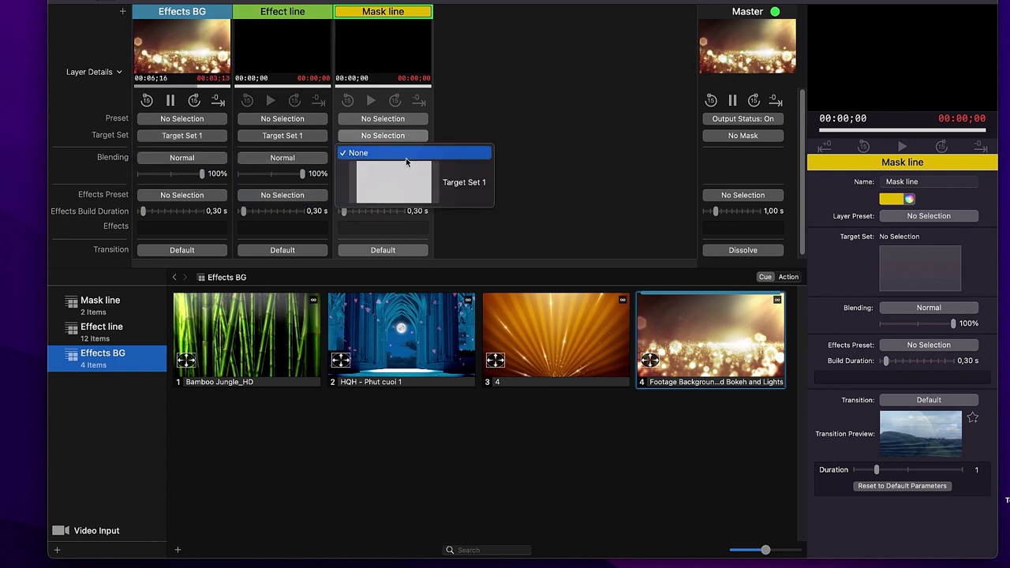
left_click(413, 177)
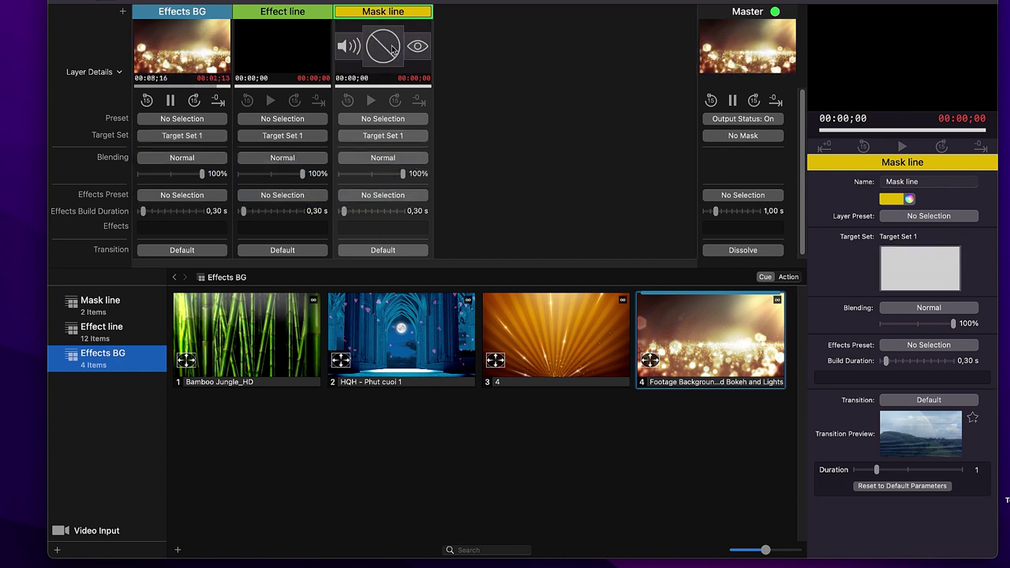
left_click(392, 160)
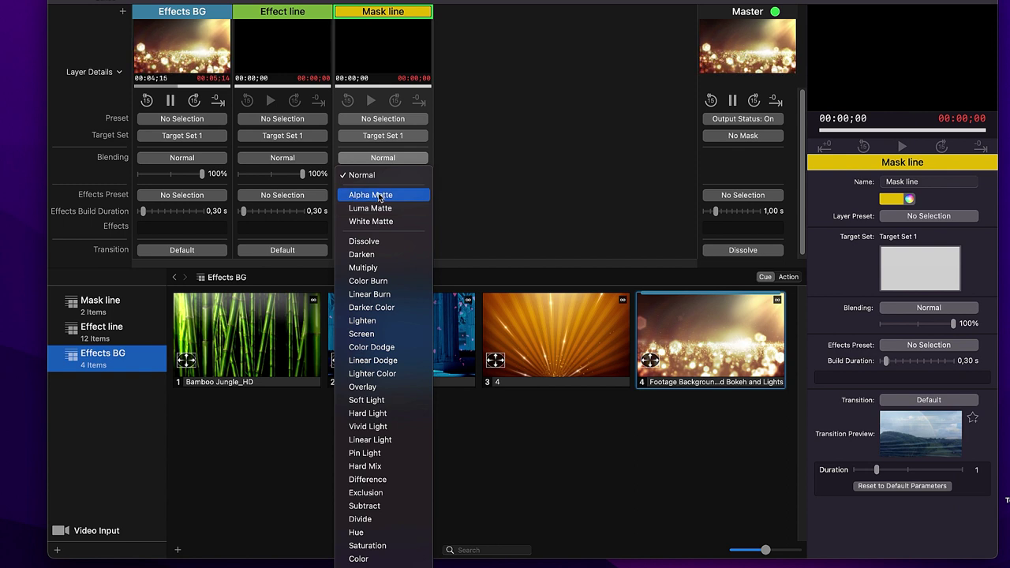
left_click(379, 196)
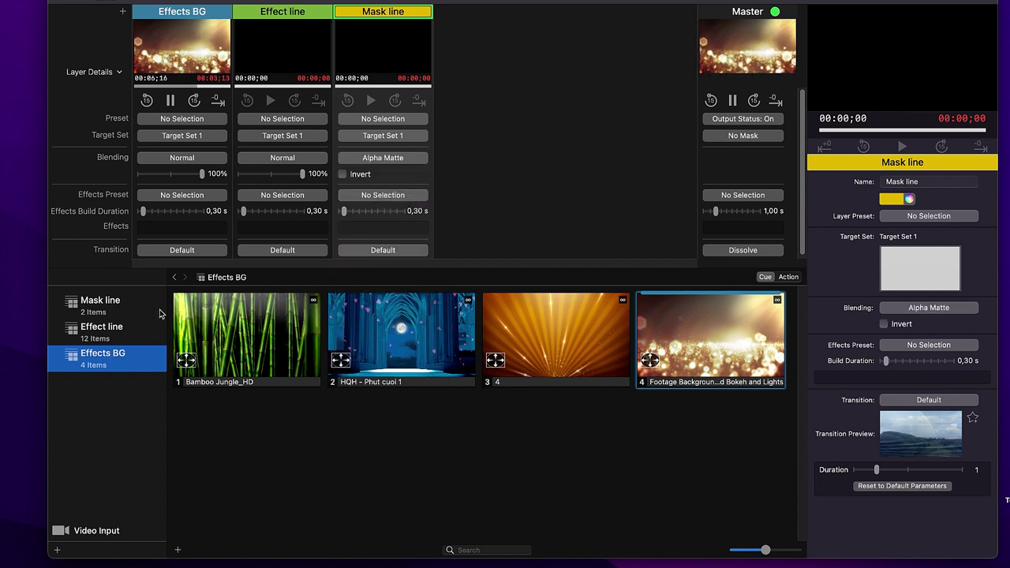
Step: Set the Mask line playlist's targeted layer to Mask line
left_click(135, 301)
right_click(136, 300)
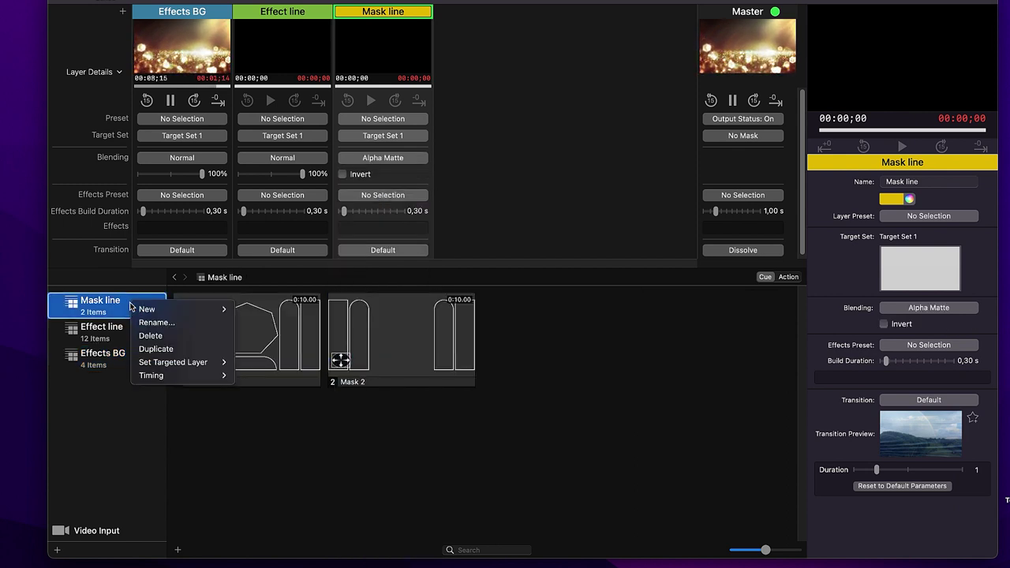
mouse_move(202, 362)
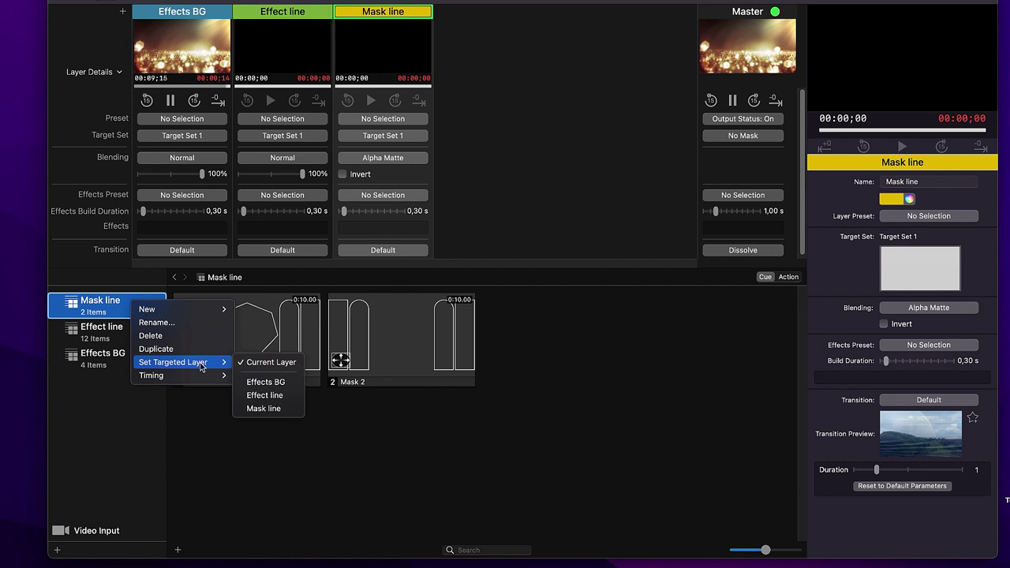
left_click(267, 408)
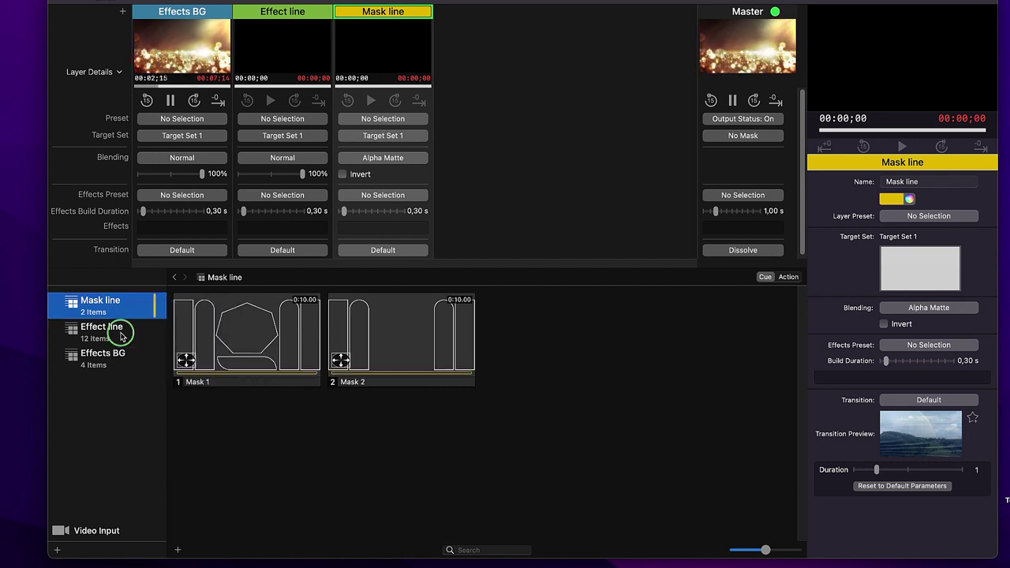
Step: Target the Effect line playlist to the Effect line layer and the Effects BG playlist to the Effects BG layer
right_click(124, 332)
mouse_move(212, 400)
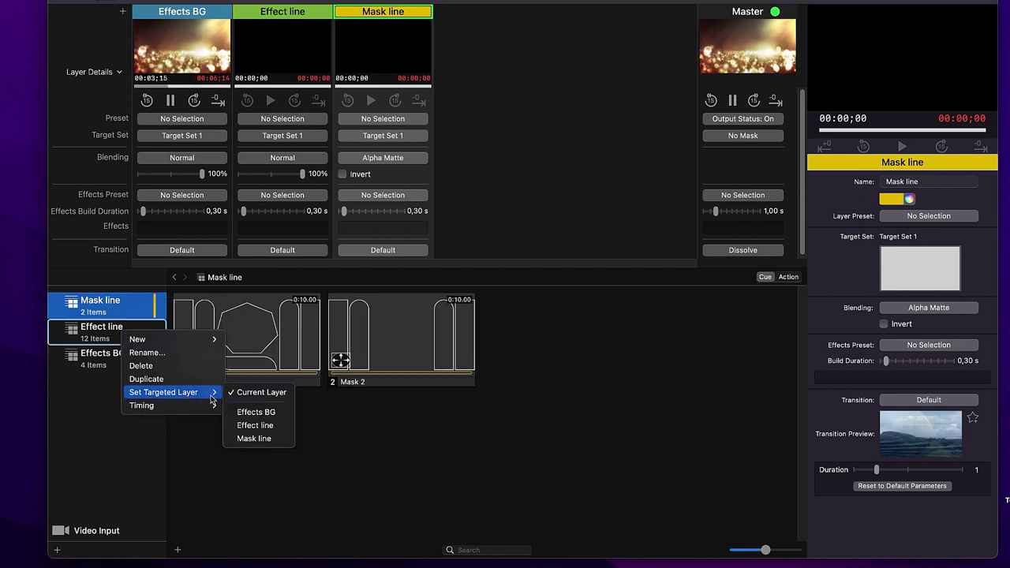
left_click(255, 426)
right_click(127, 362)
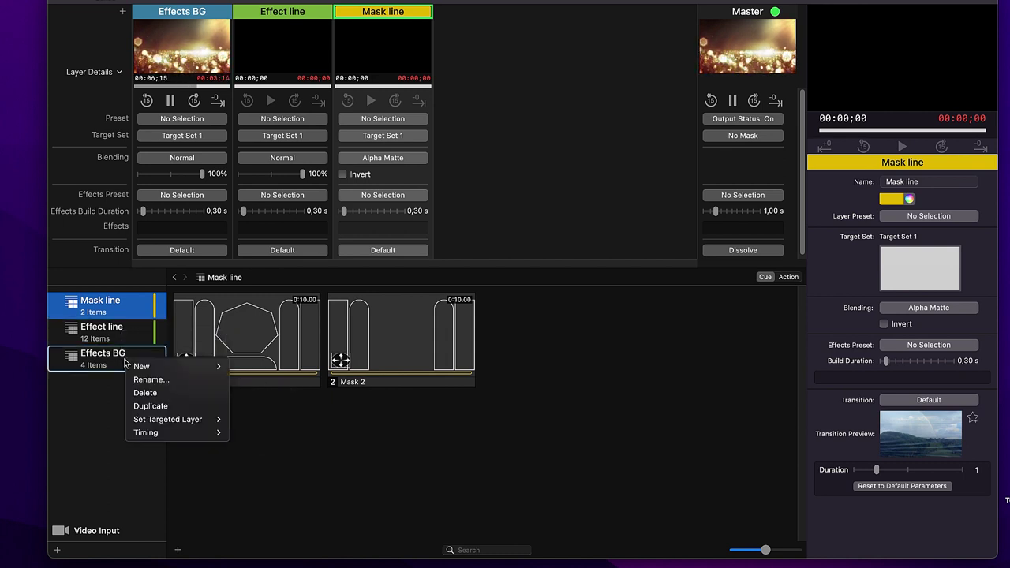
mouse_move(214, 424)
left_click(261, 438)
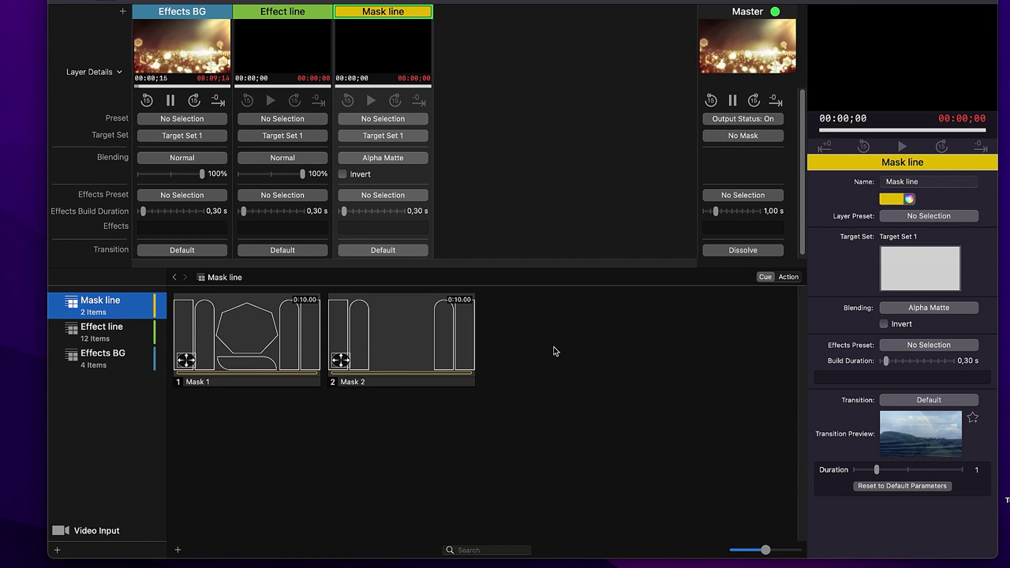
Step: Play Mask 2 together with Mask Line 000 from the Effect line playlist, and preview the combined Master output
left_click(401, 335)
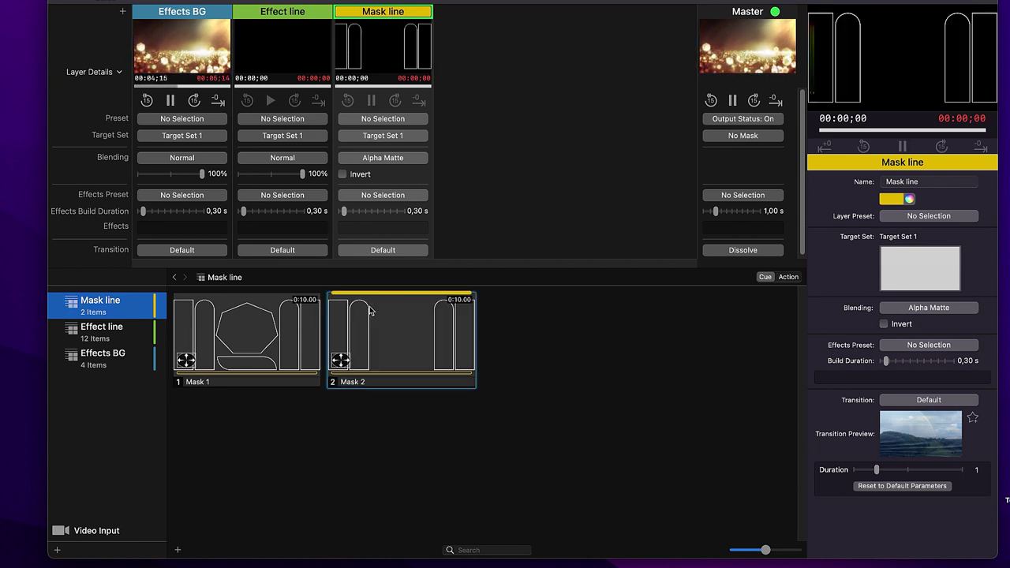
left_click(110, 327)
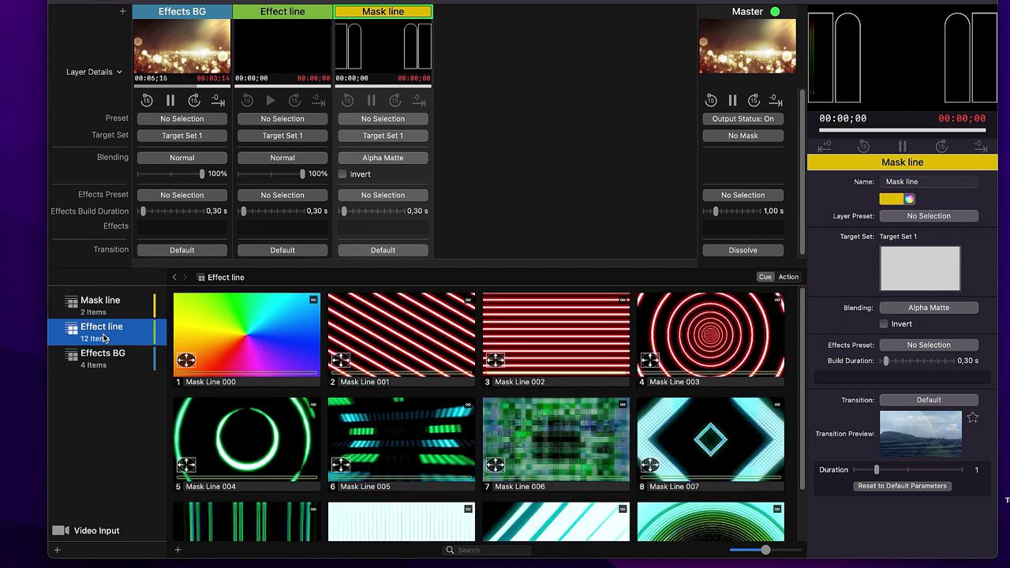
left_click(266, 353)
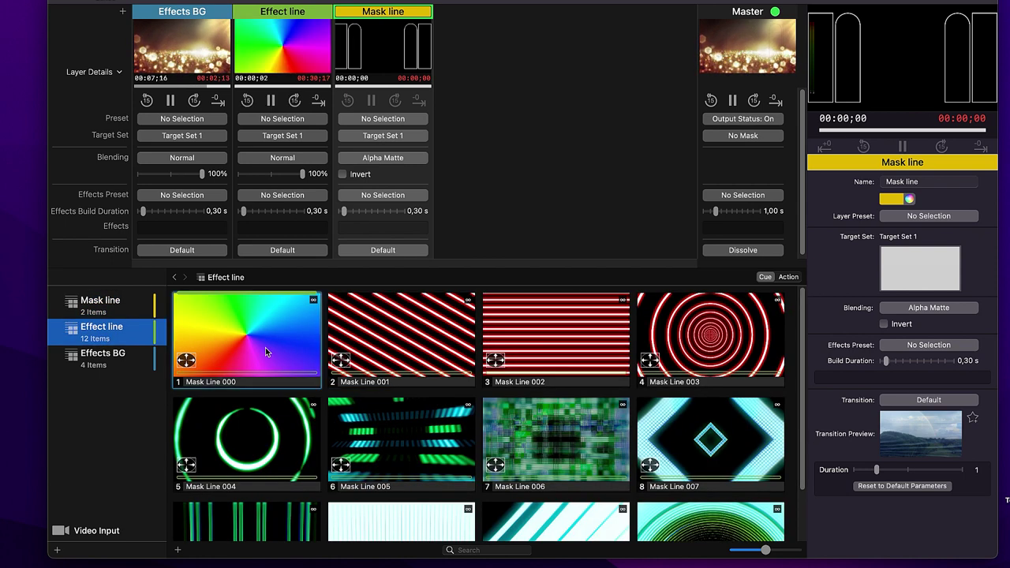
left_click(740, 167)
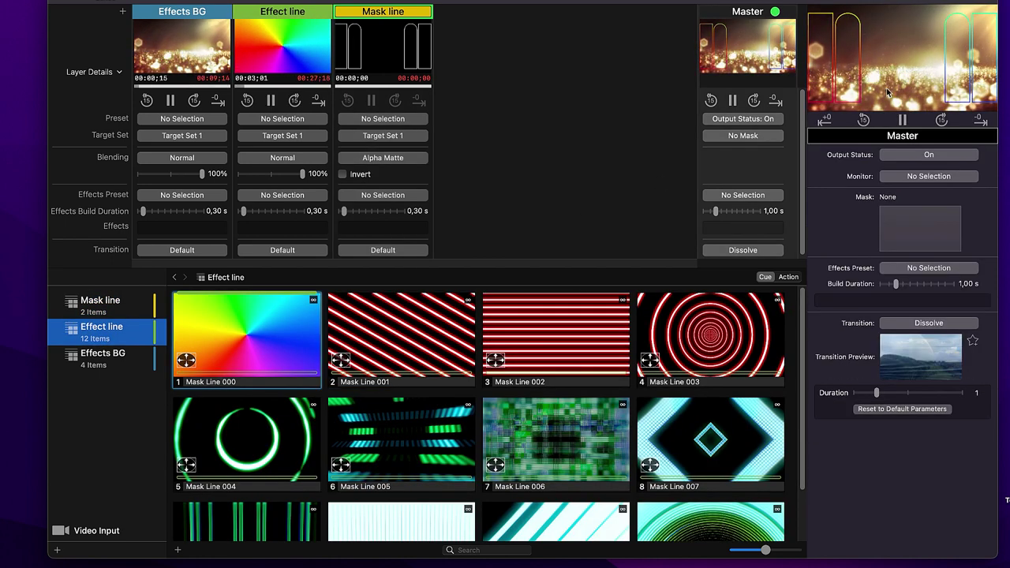
Step: Play HQH - Phut cuoi 1 from the Effects BG playlist and hide the Effects BG layer from the output
left_click(117, 359)
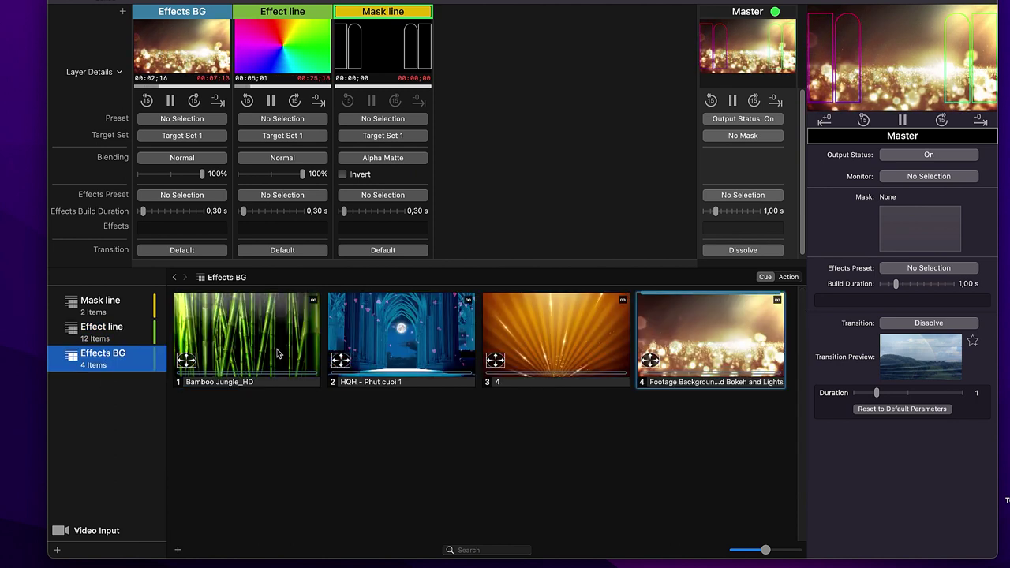
left_click(395, 333)
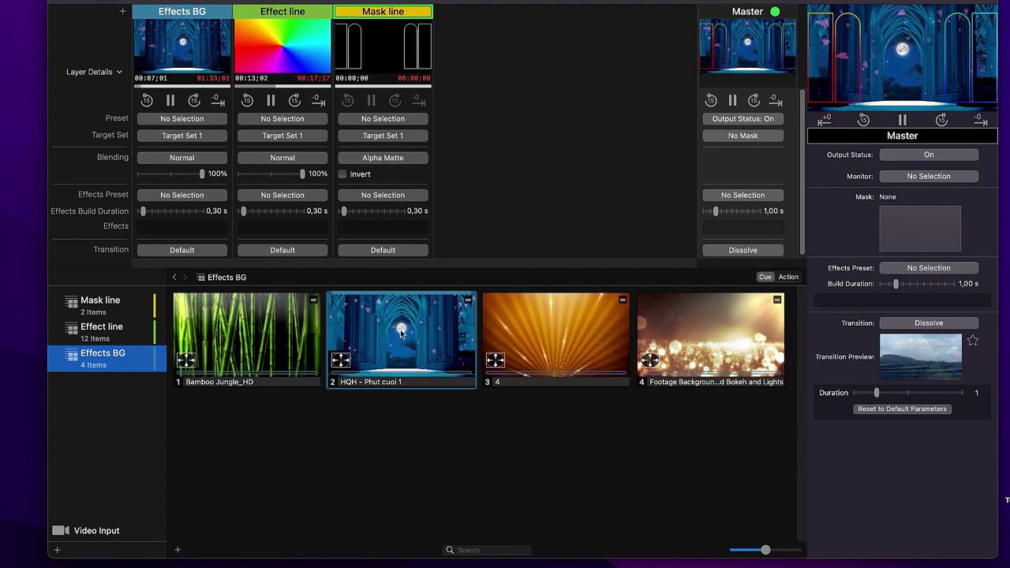
mouse_move(185, 42)
left_click(217, 47)
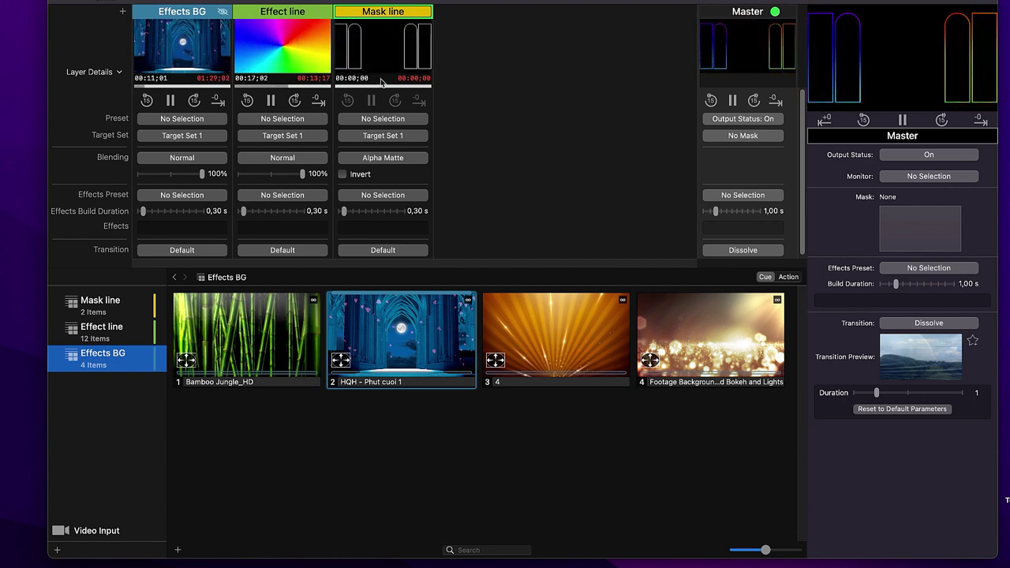
Step: Play Mask Line 001 from the Effect line playlist through the current mask
mouse_move(308, 28)
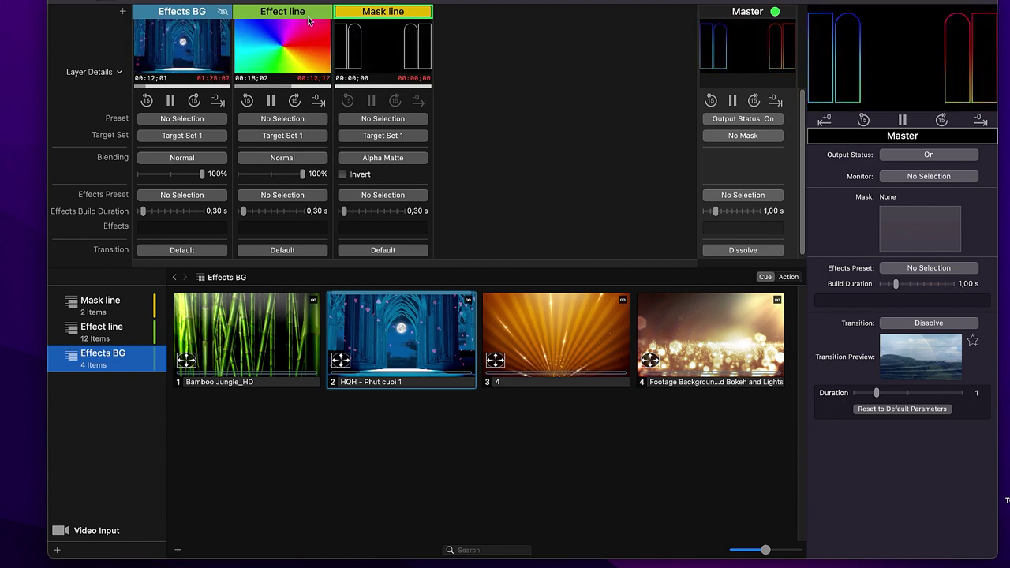
left_click(111, 330)
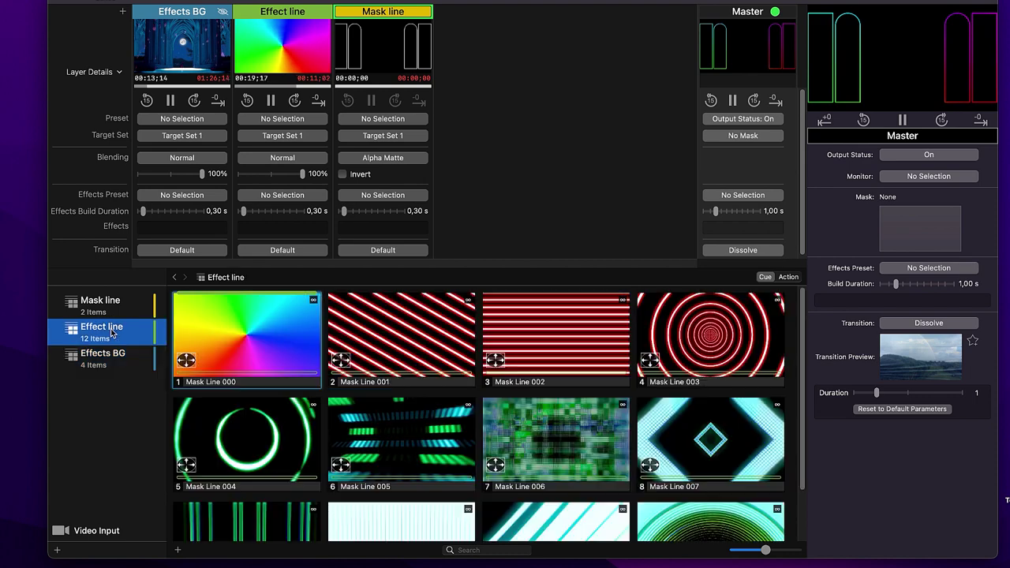
left_click(396, 341)
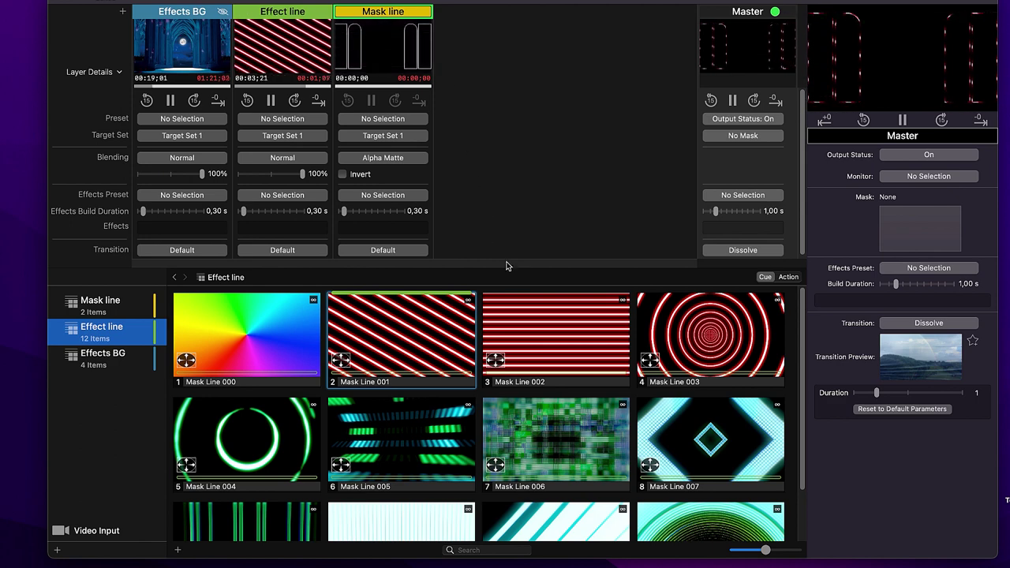
Step: Play Mask 1 from the Mask line playlist on the Mask line layer and preview the combined Master output
left_click(394, 14)
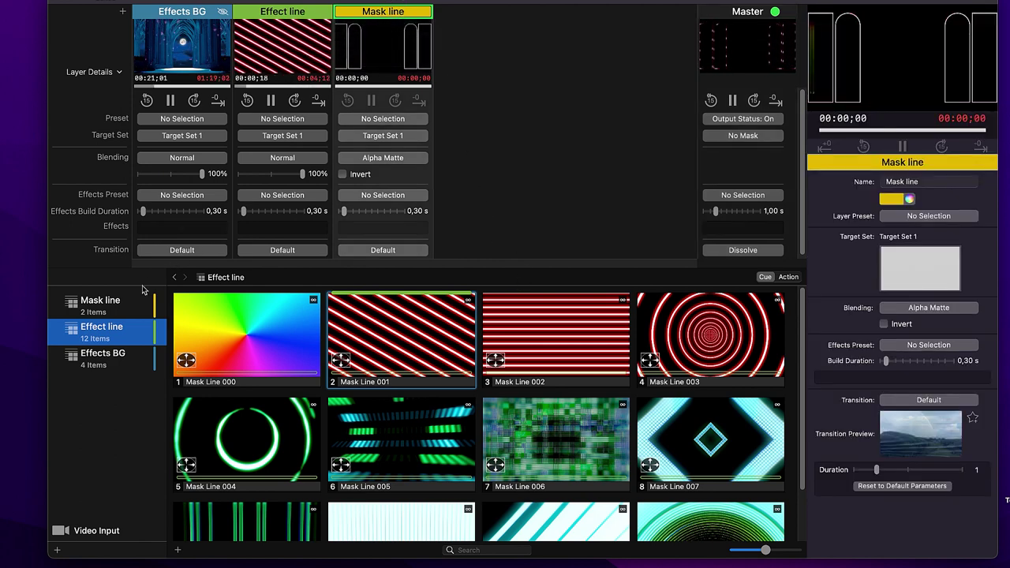
left_click(132, 300)
left_click(276, 337)
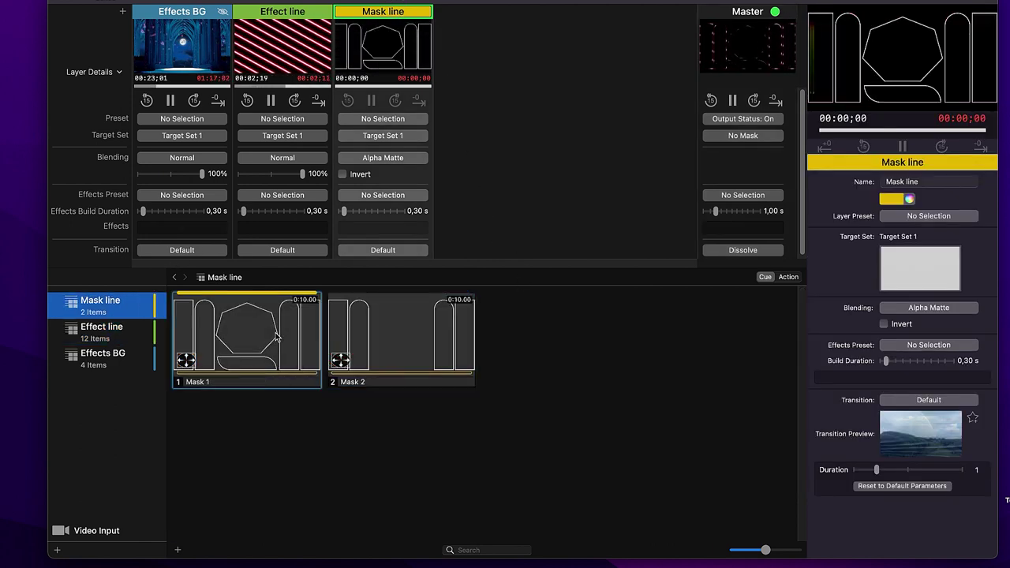
left_click(749, 173)
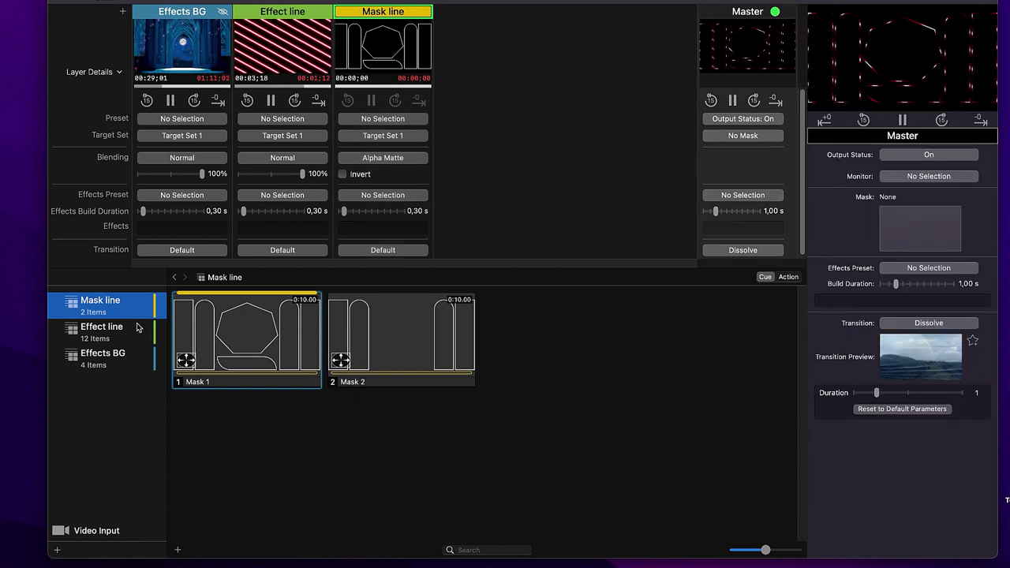
Step: Play Mask Line 002, Mask Line 003 and Mask Line 004 in turn from the Effect line playlist
left_click(114, 334)
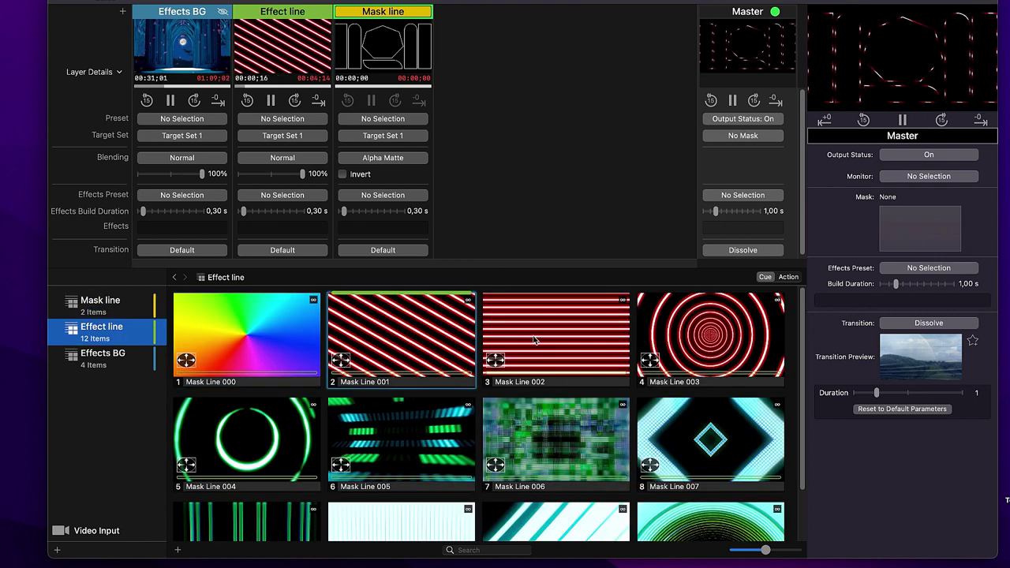
left_click(547, 339)
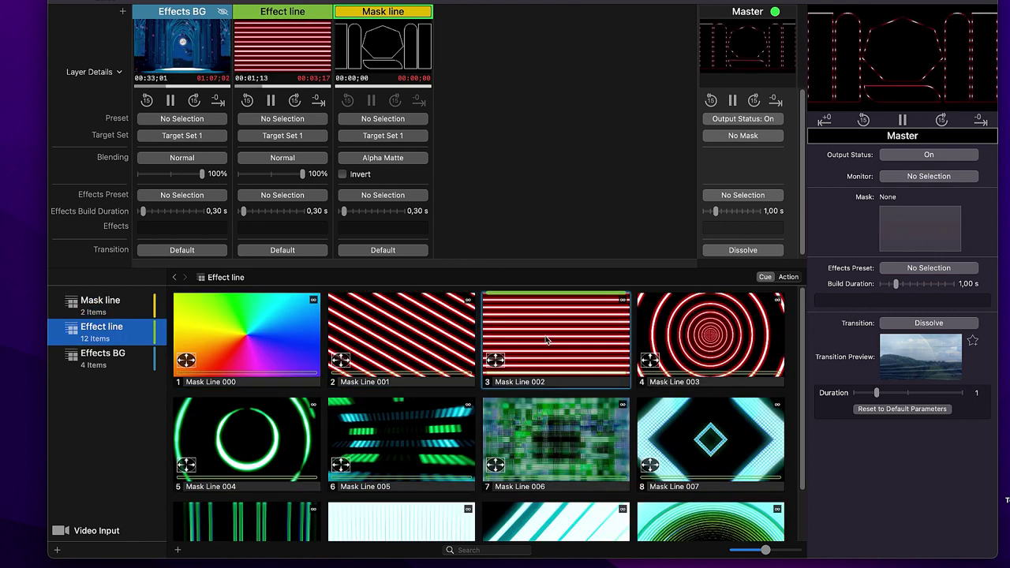
left_click(710, 335)
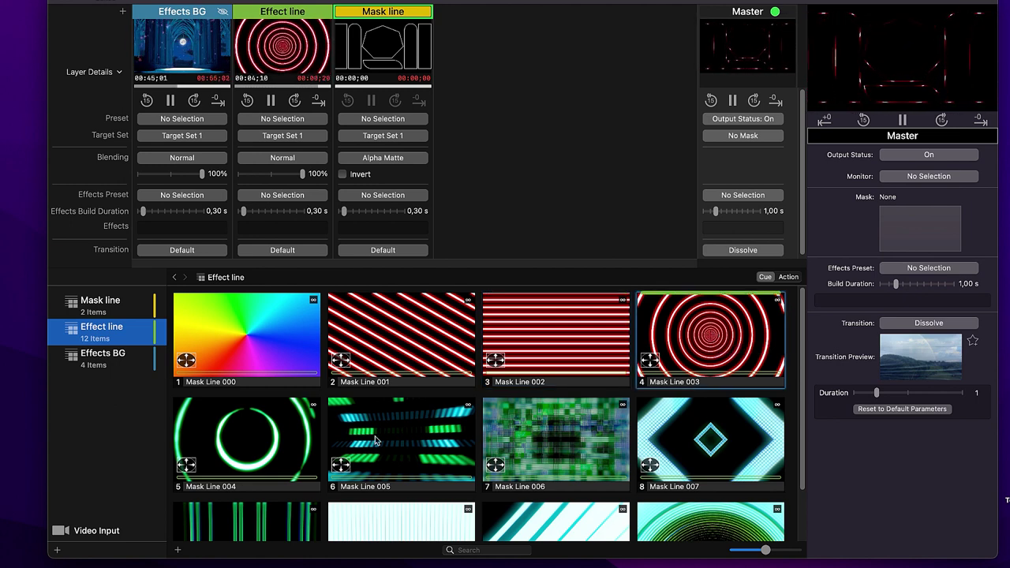
left_click(283, 443)
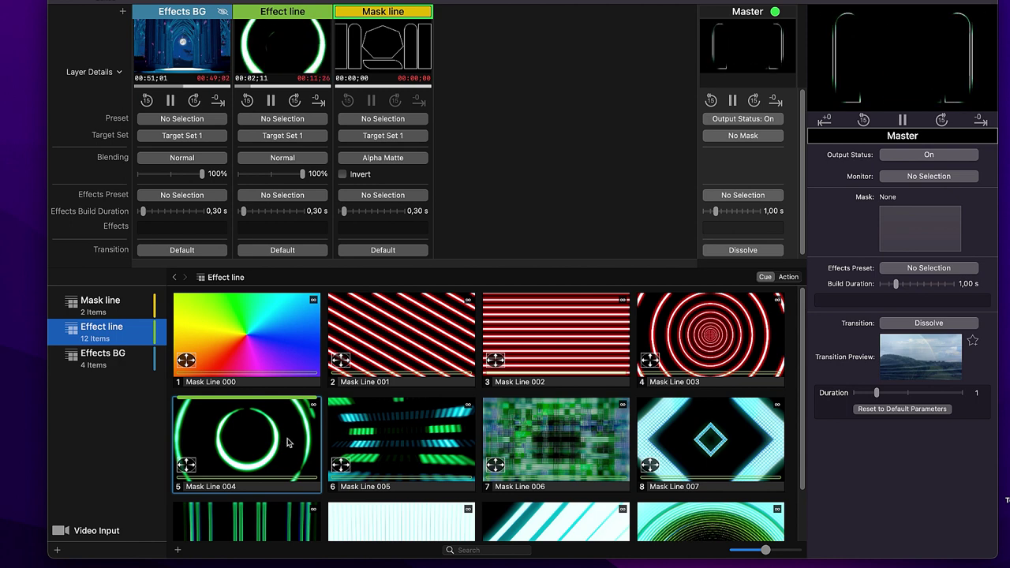
Step: Show the Effects BG layer in the output and switch its background between clip 4 and Bamboo Jungle_HD, ending on clip 4
mouse_move(167, 45)
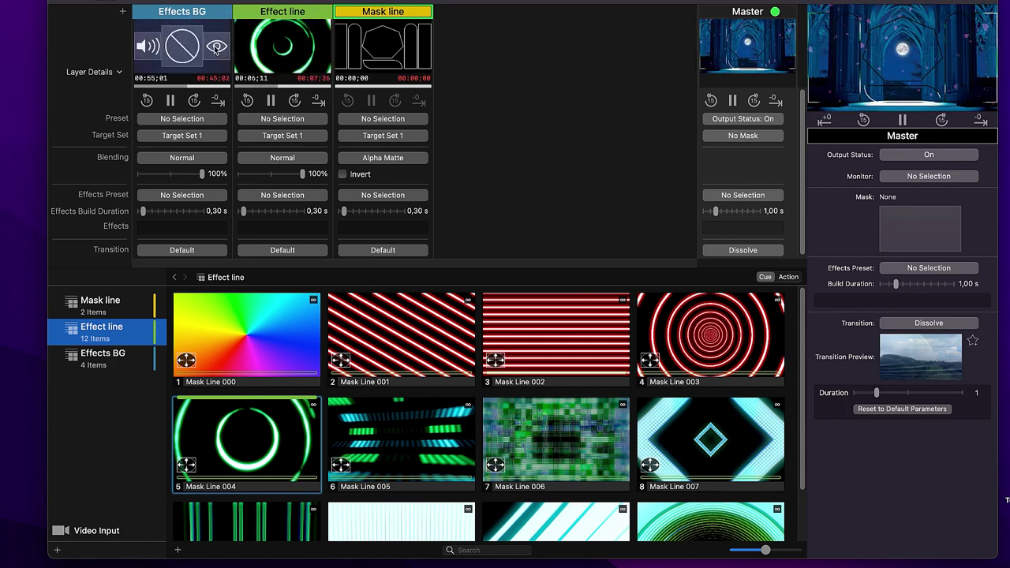
left_click(124, 363)
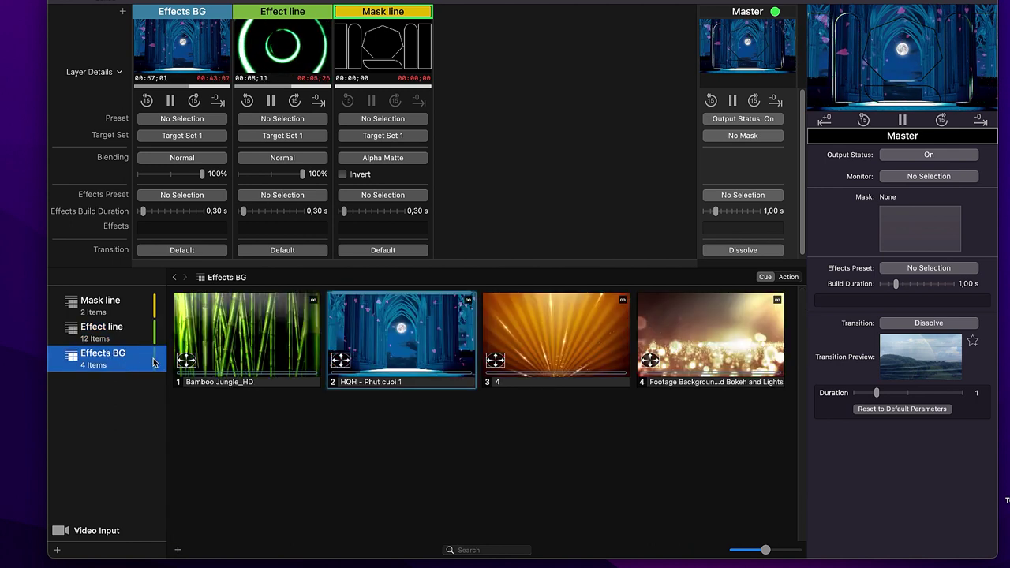
left_click(539, 333)
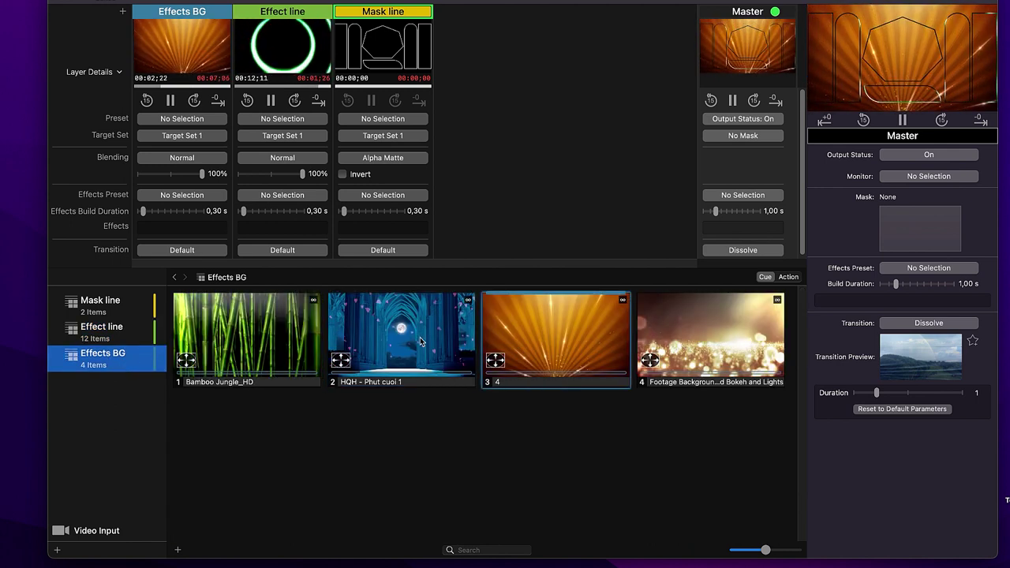
left_click(283, 329)
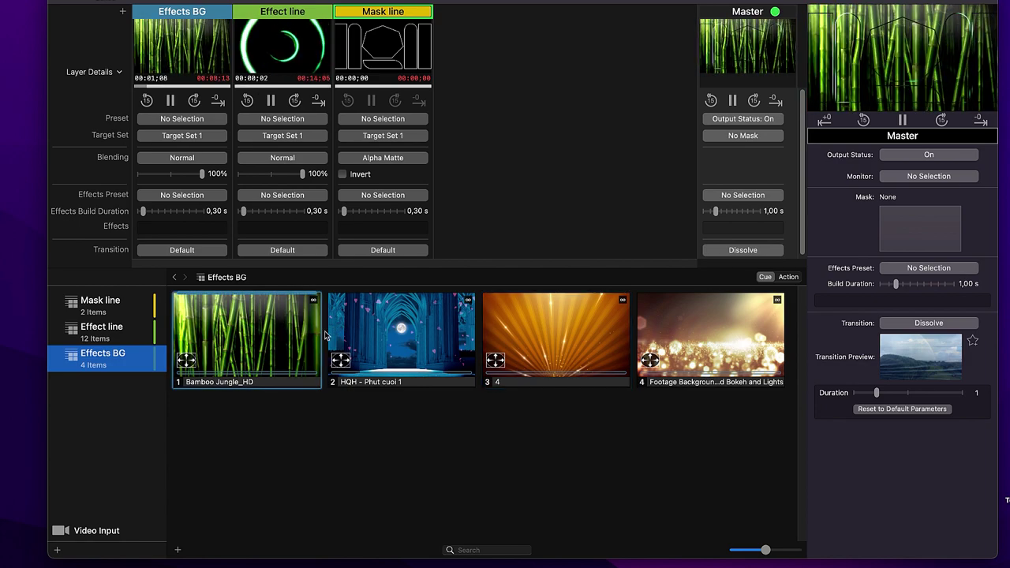
left_click(554, 349)
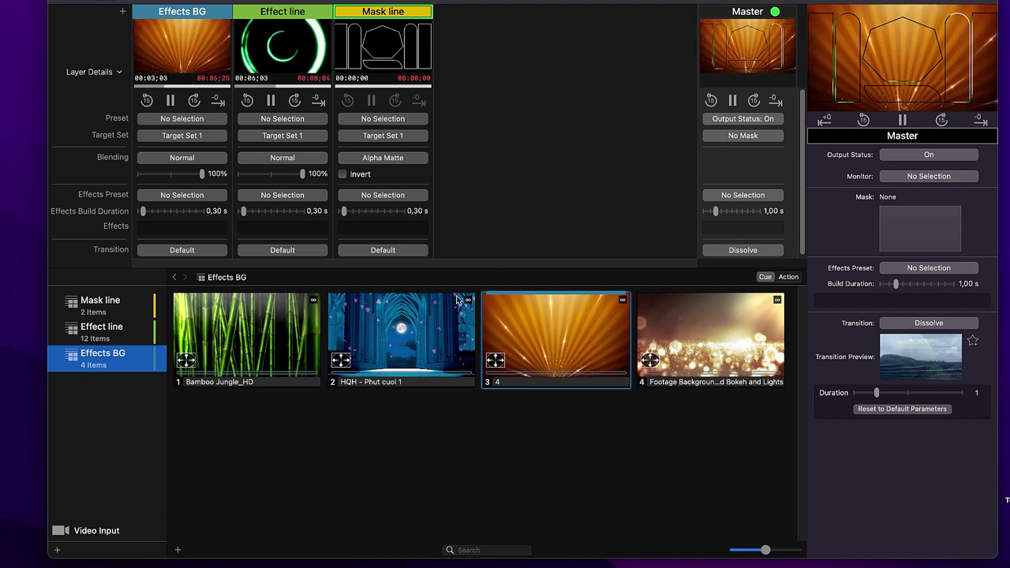
Step: Play Mask Line 005 from the Effect line playlist and lower the Effects BG layer's opacity to 42%
left_click(122, 327)
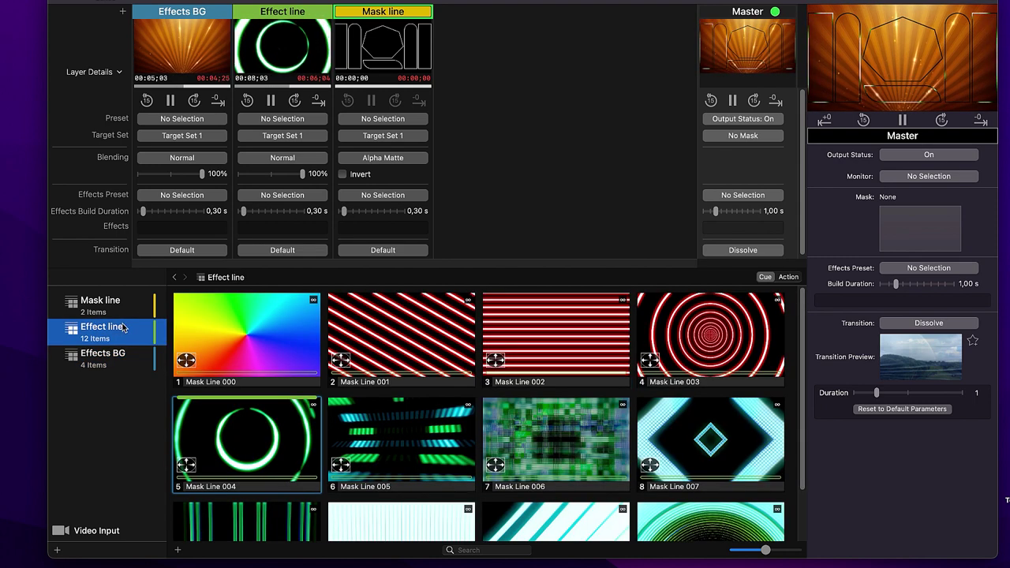
left_click(404, 444)
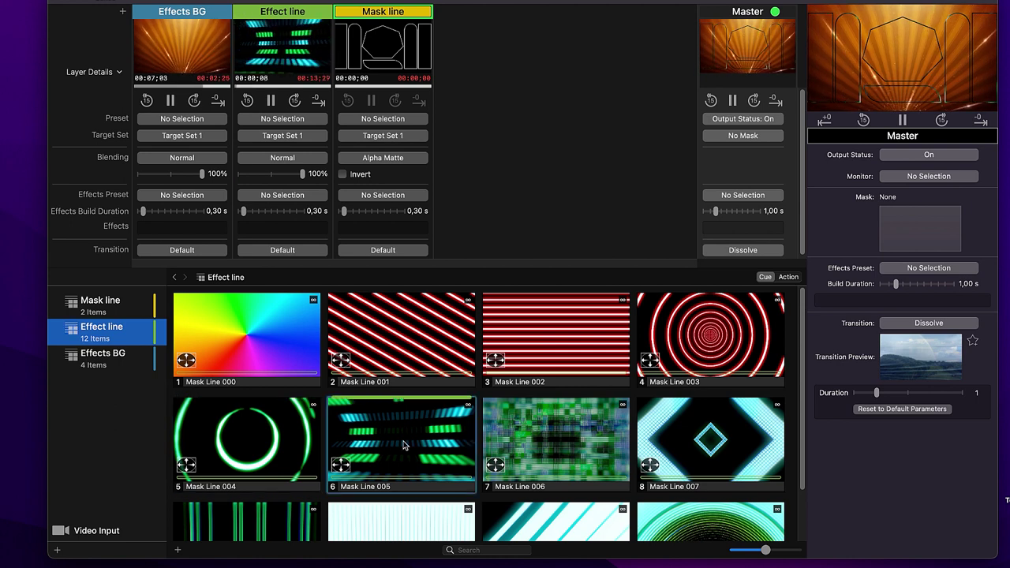
mouse_move(240, 48)
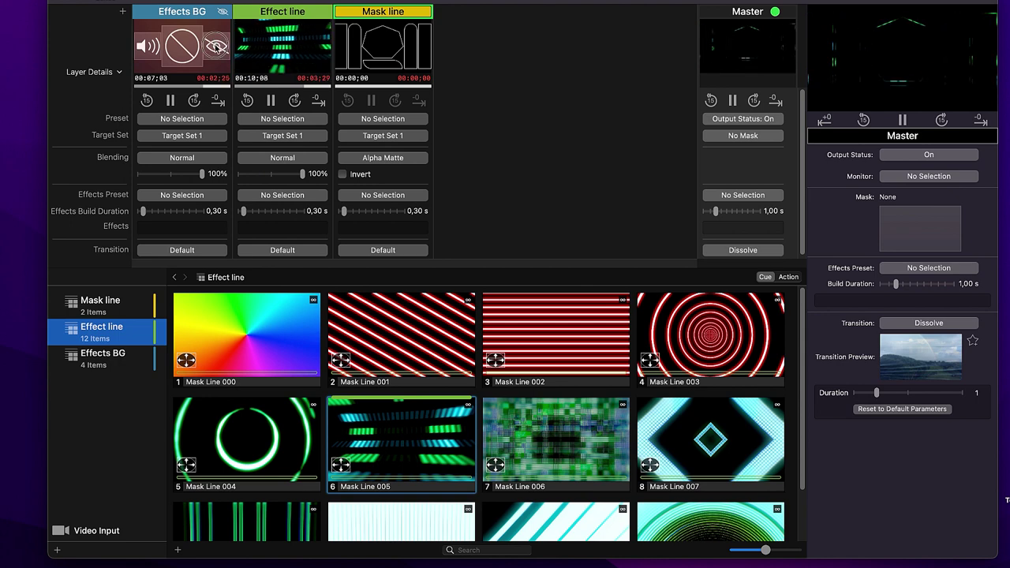
left_click_drag(203, 177, 167, 185)
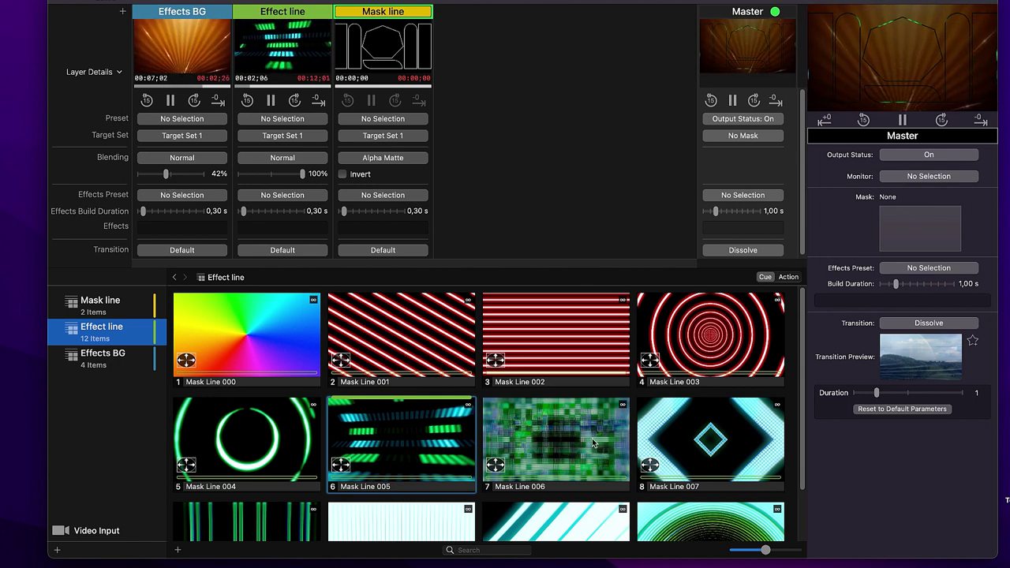
Step: Hide the Effects BG layer and play Mask Line 006 through Mask Line 009 in turn from the Effect line playlist
left_click(564, 453)
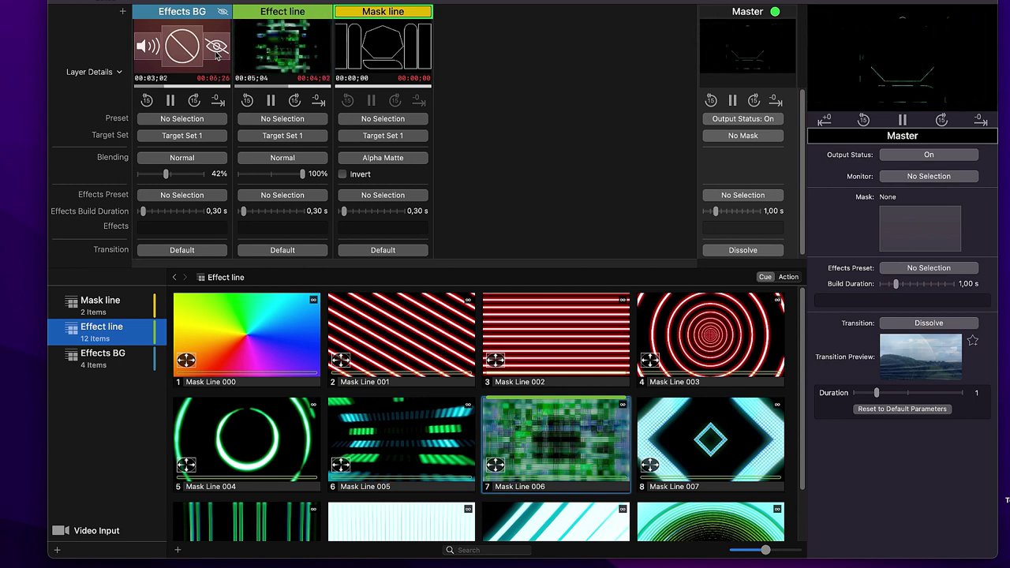
left_click(698, 447)
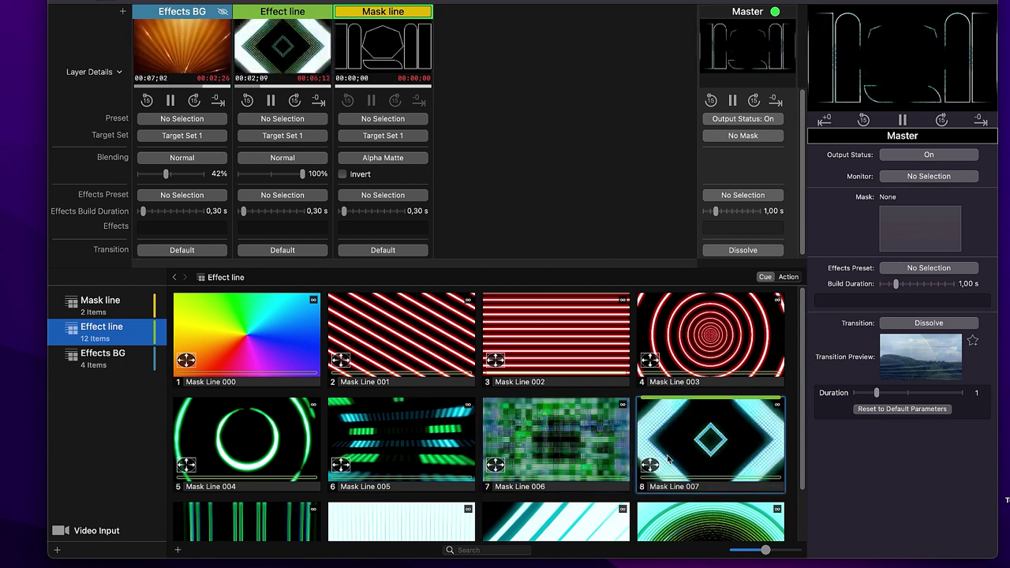
scroll(555, 444, "down", 2)
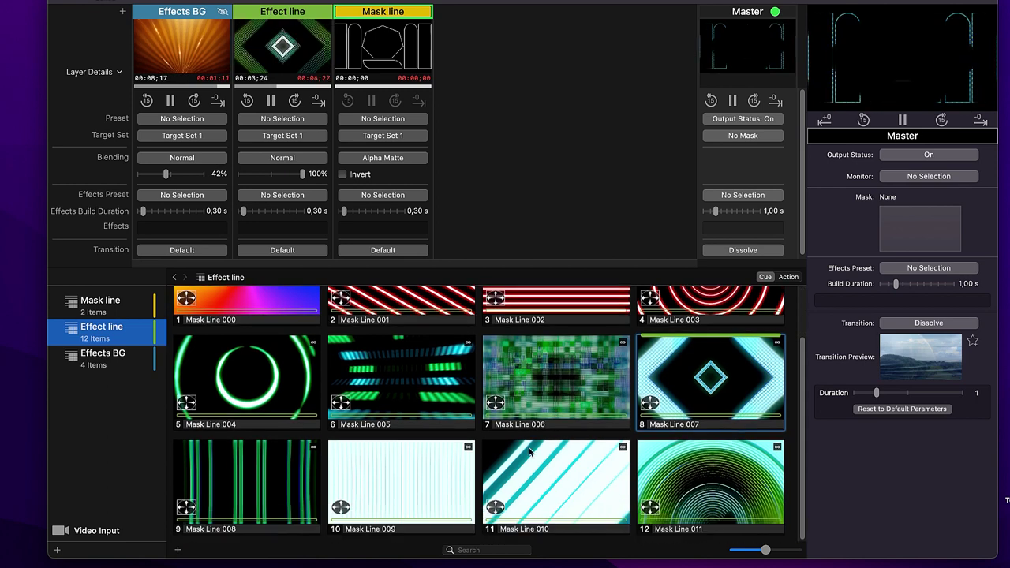
left_click(278, 472)
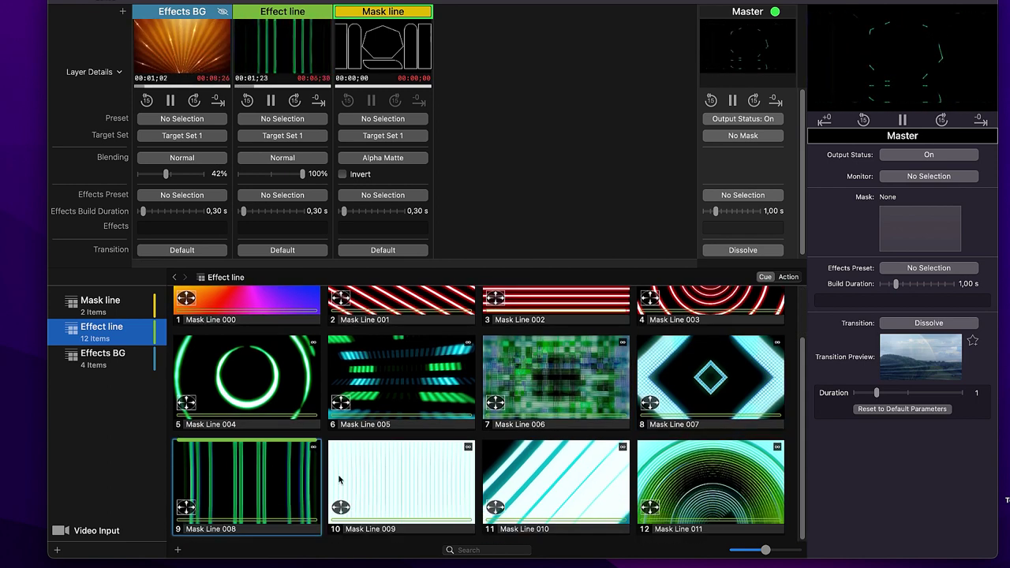
left_click(400, 491)
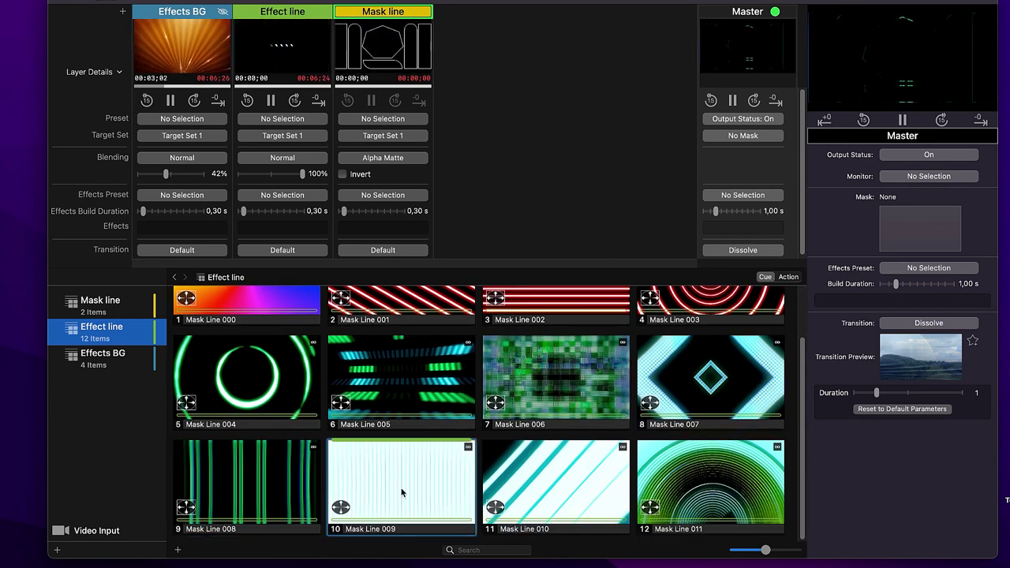